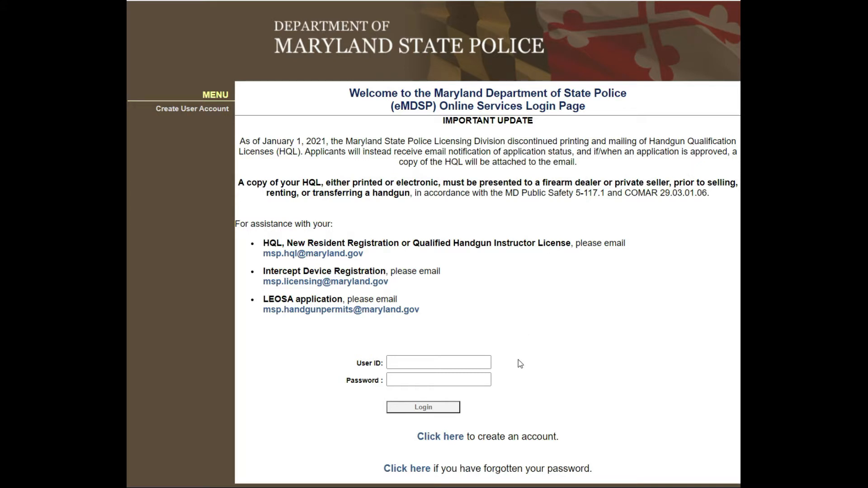
Start a new account and enter the applicant's date of birth and last name.
scroll(519, 359, "down", 1)
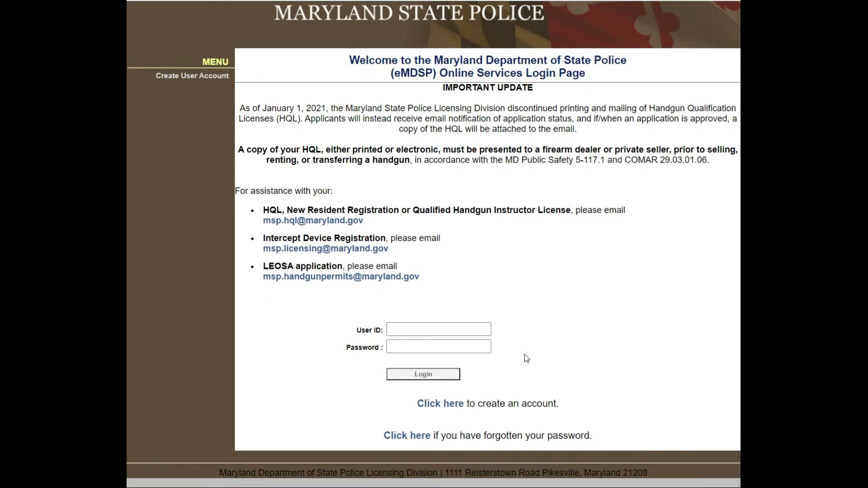
scroll(524, 359, "up", 1)
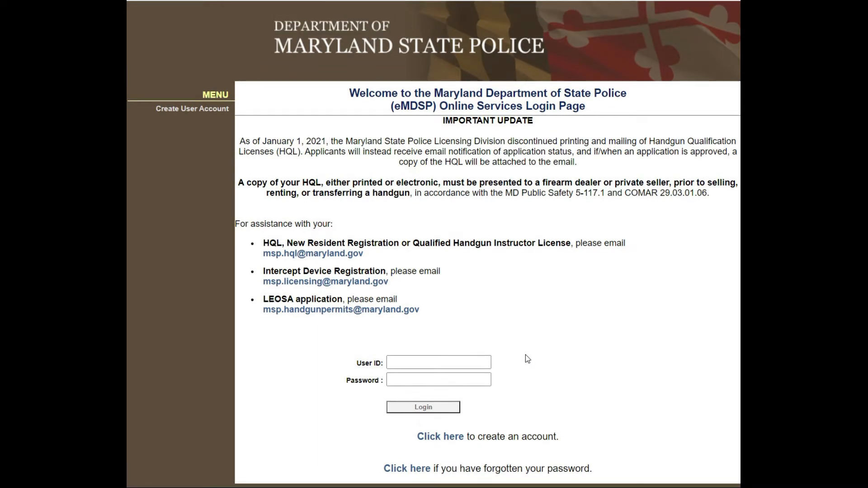
left_click(449, 439)
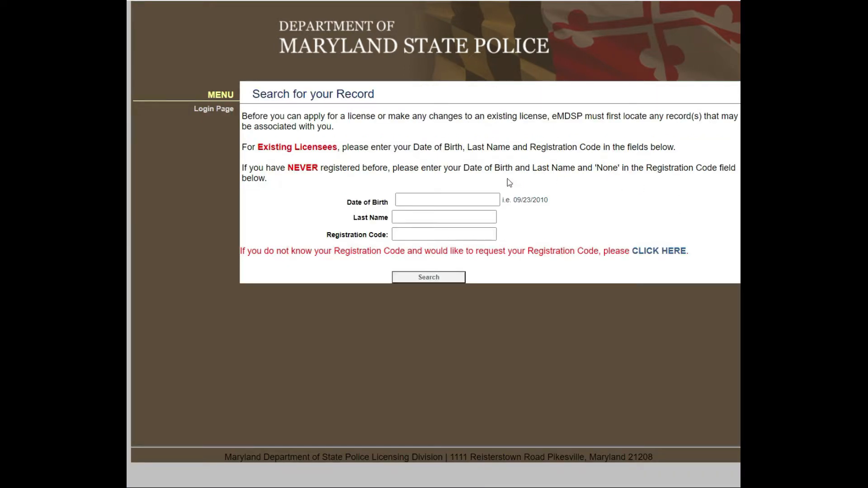
left_click(475, 201)
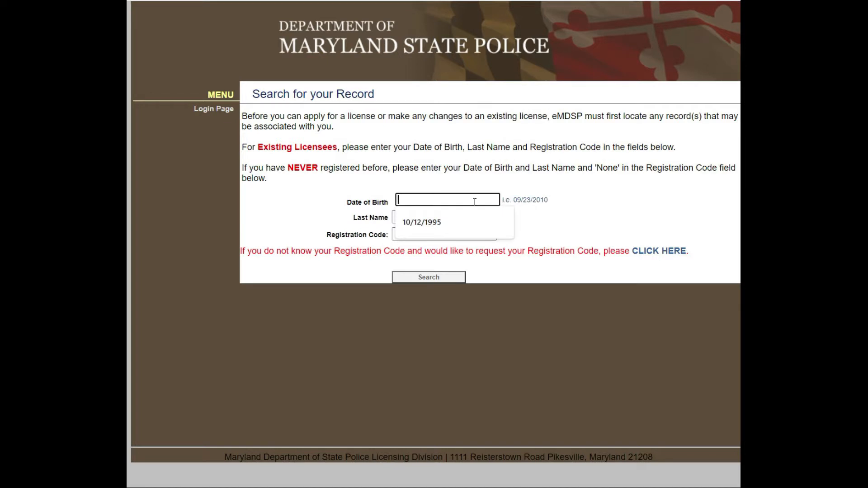
key("Down")
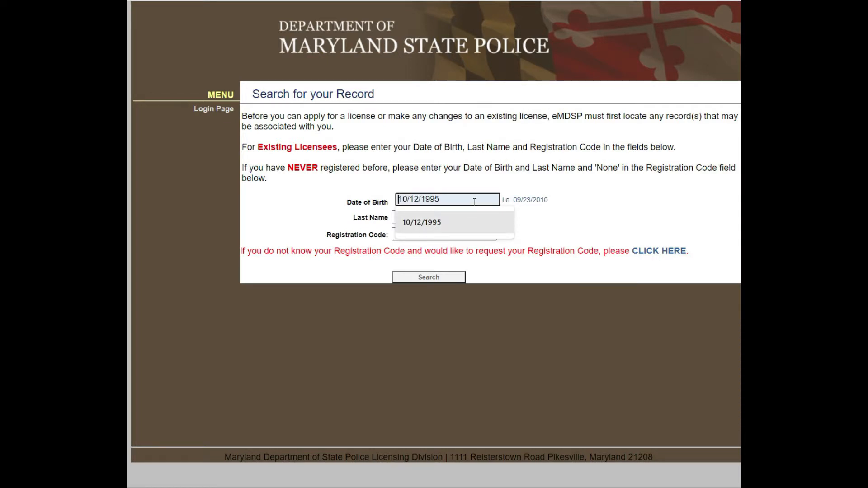
key("Return")
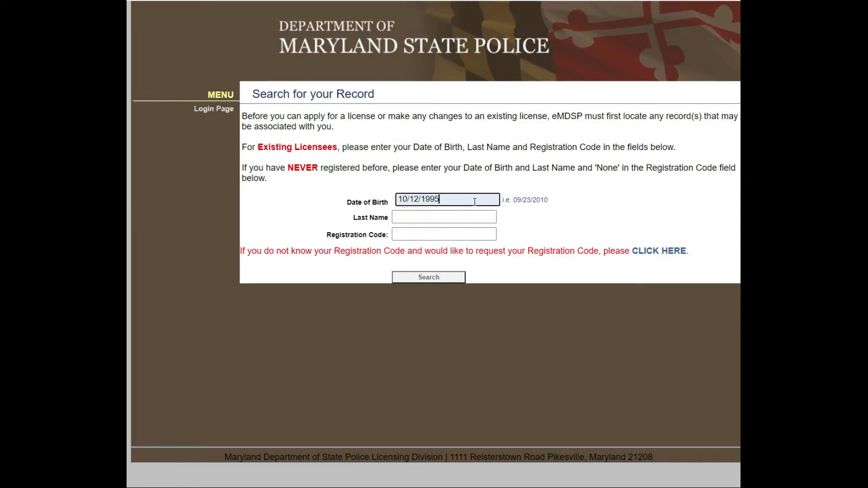
left_click(444, 216)
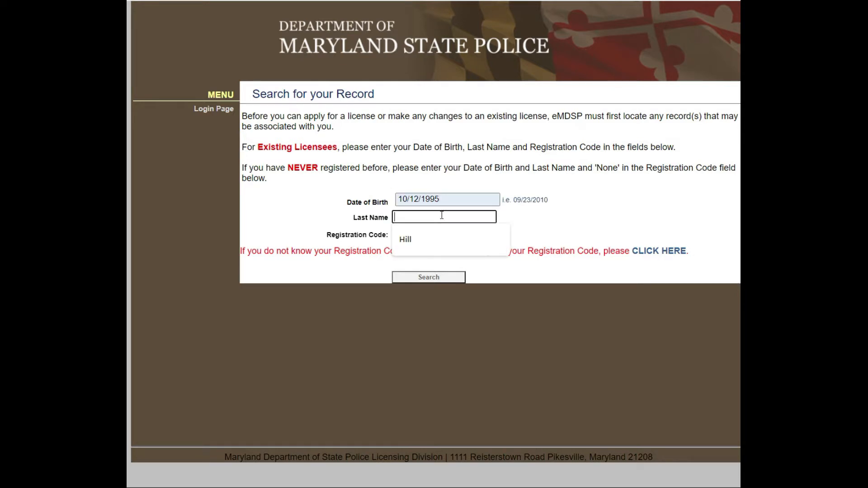
left_click(447, 240)
Set the registration code to None and run the record search.
left_click(467, 235)
type("NOn")
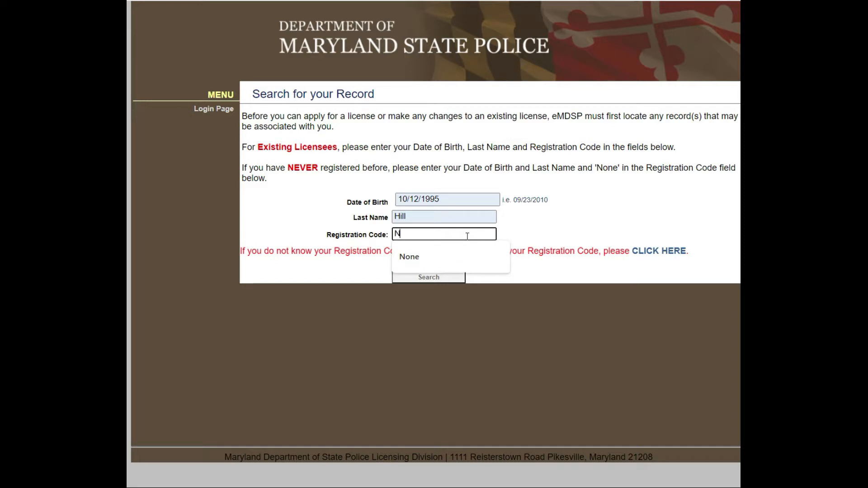
key("BackSpace")
key("BackSpace")
key("Down")
key("Return")
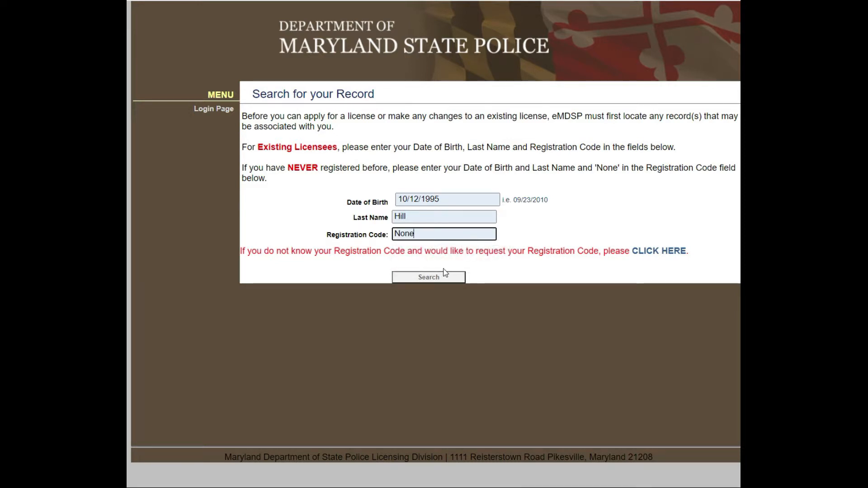
left_click(438, 278)
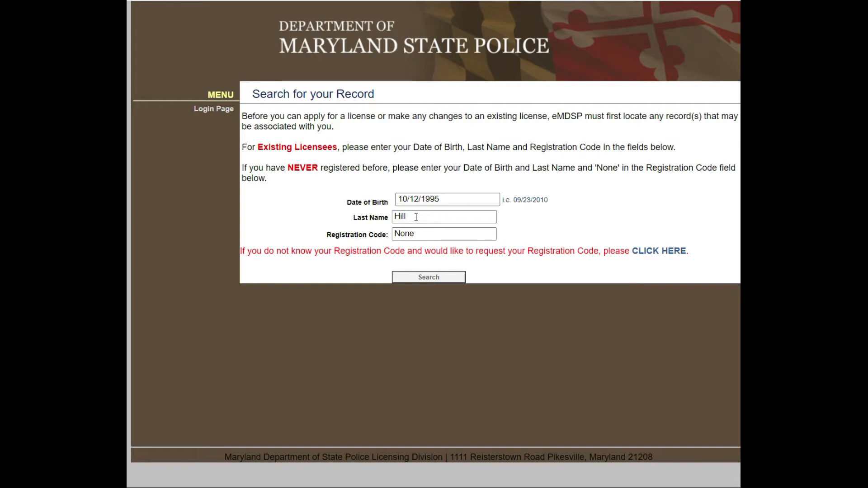
Submit the search, then enter the applicant's first name, middle name NMN, last name and SSN.
left_click(429, 279)
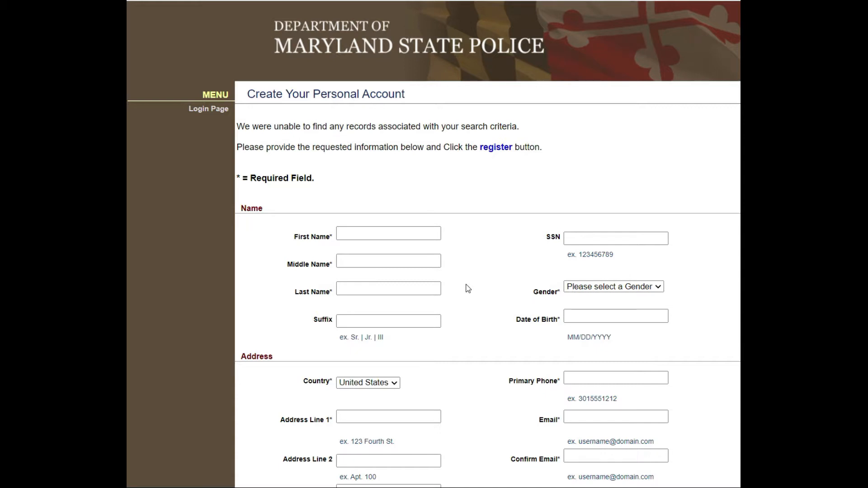
left_click(396, 231)
key("Tab")
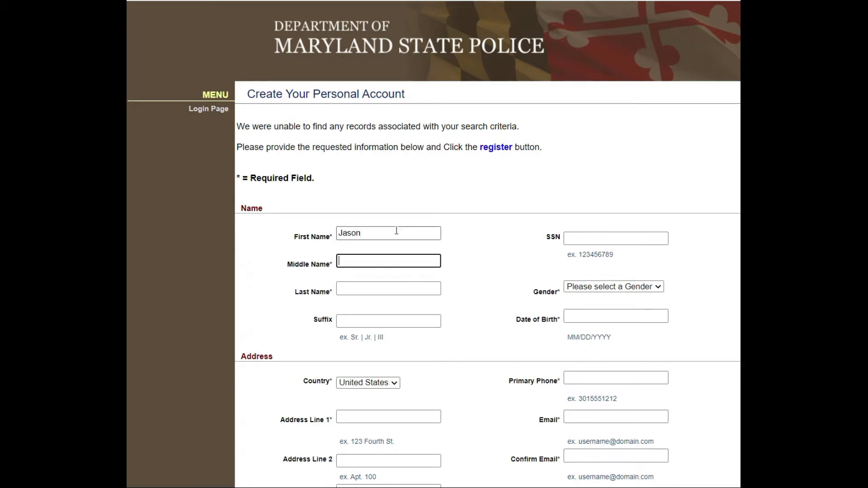
key("Tab")
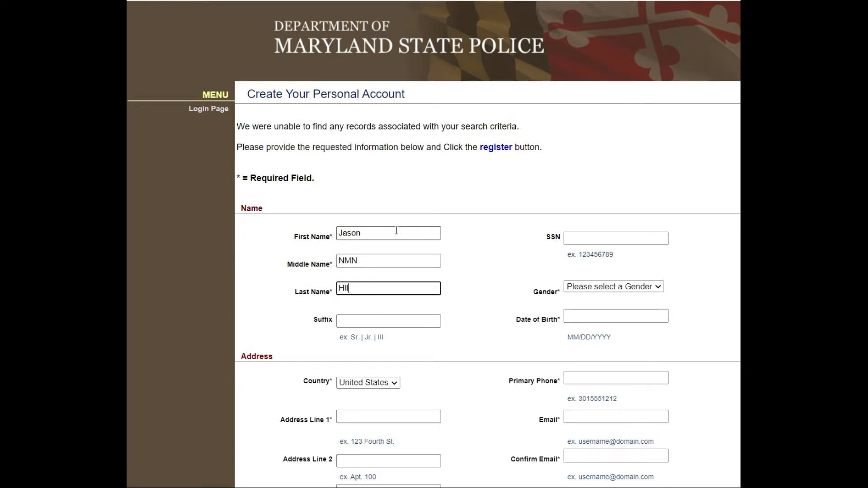
key("Tab")
key("Tab")
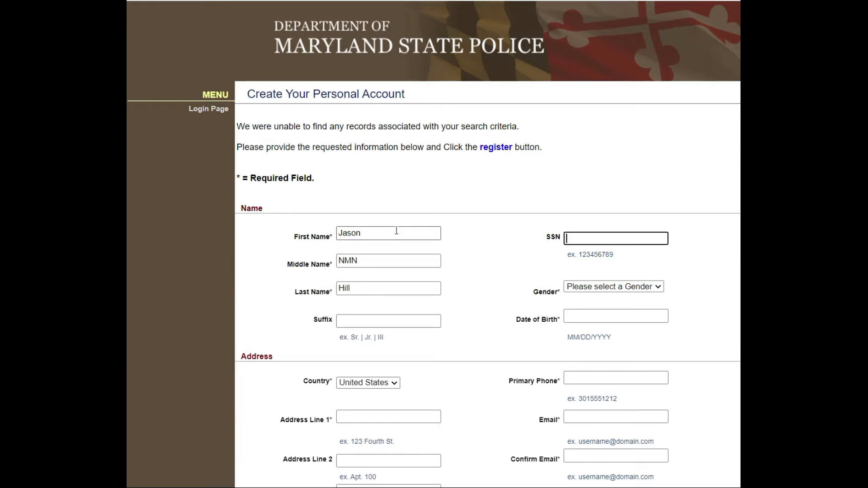
type("123456789")
Set gender to Male and enter the applicant's date of birth.
scroll(633, 250, "down", 1)
left_click(662, 231)
left_click(662, 231)
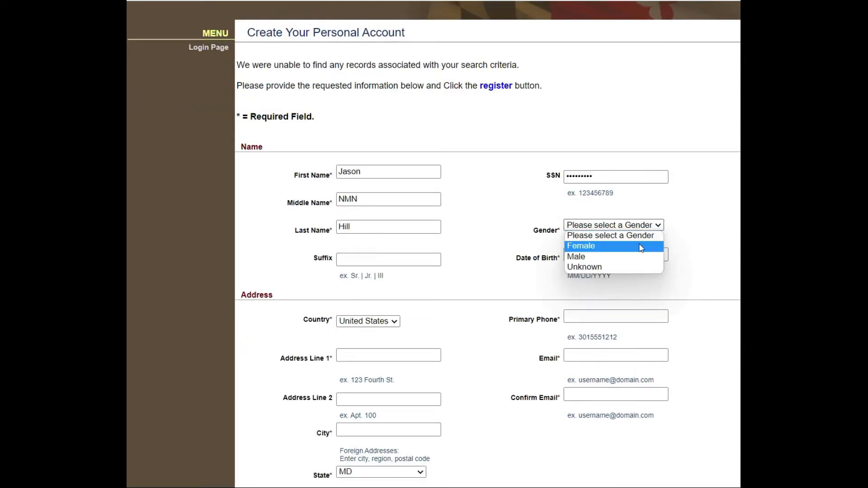
left_click(585, 254)
left_click(620, 257)
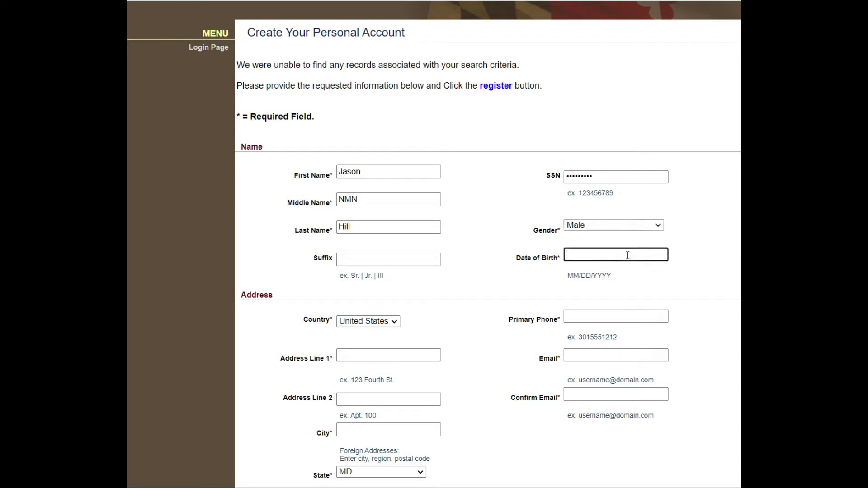
type("12/15/1995")
Enter the applicant's primary phone number, e-mail address and e-mail confirmation.
scroll(627, 256, "down", 3)
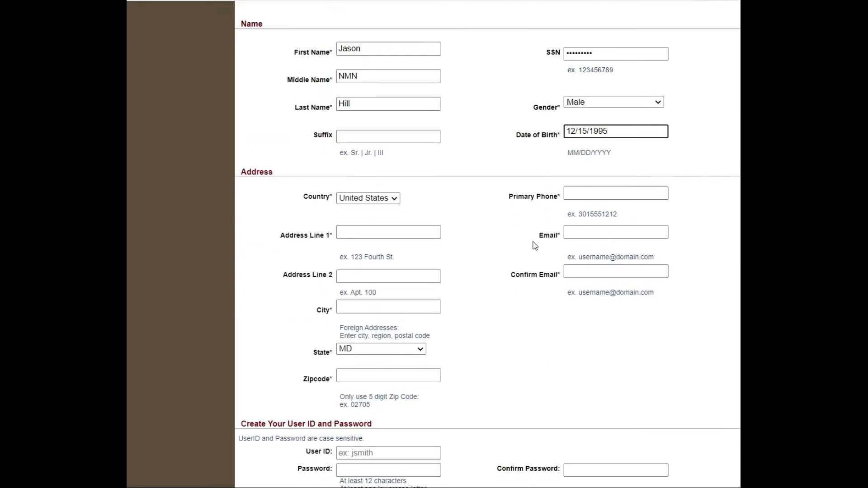
left_click(598, 194)
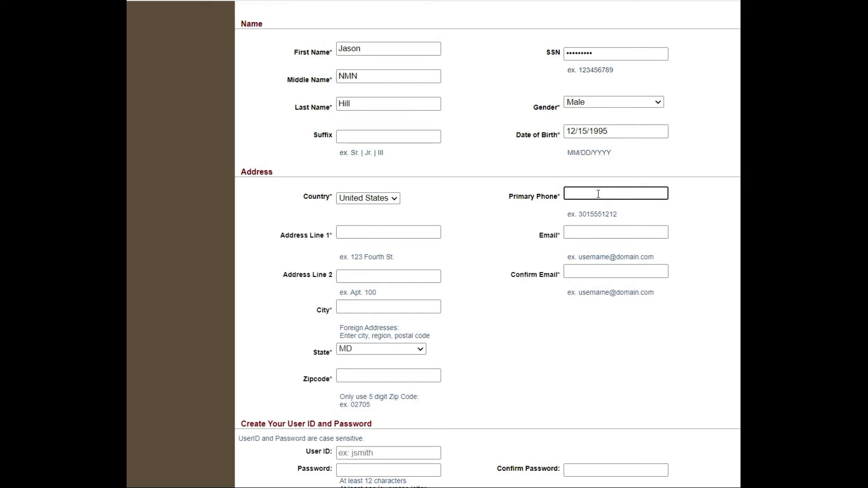
left_click(608, 235)
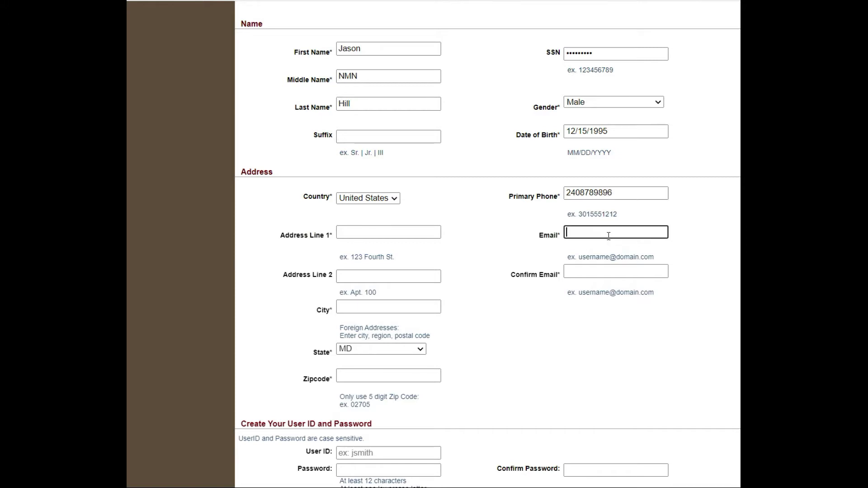
left_click(617, 270)
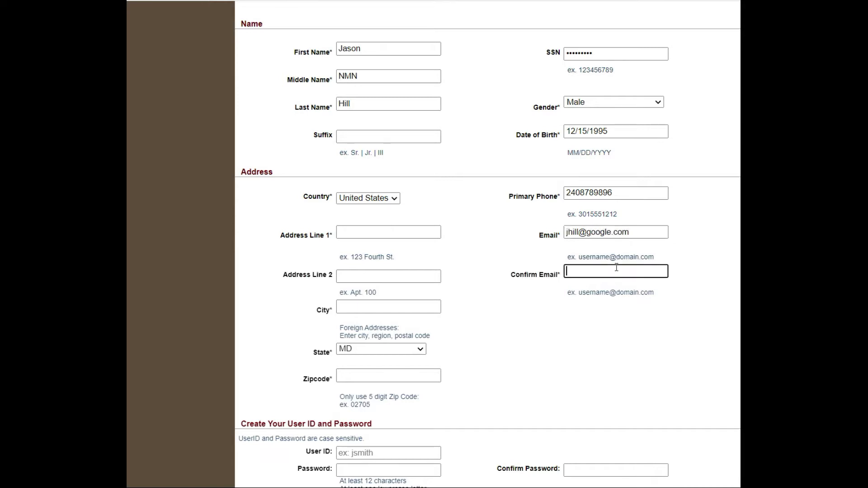
left_click(584, 343)
Fill in the applicant's street address and city, and begin the ZIP code.
left_click(373, 232)
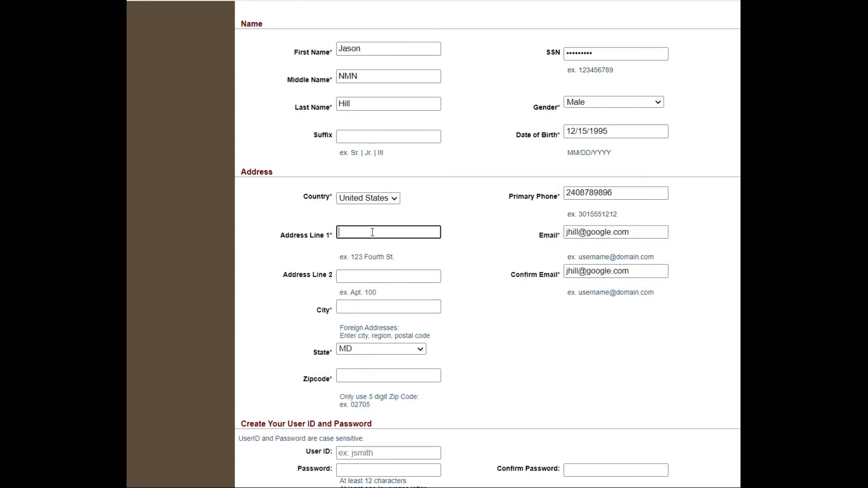
key("Tab")
key("Tab")
type("Pro")
key("BackSpace")
type("ic")
key("BackSpace")
type("ce")
key("BackSpace")
key("BackSpace")
type("nce Frederick")
key("Tab")
key("Tab")
type("20")
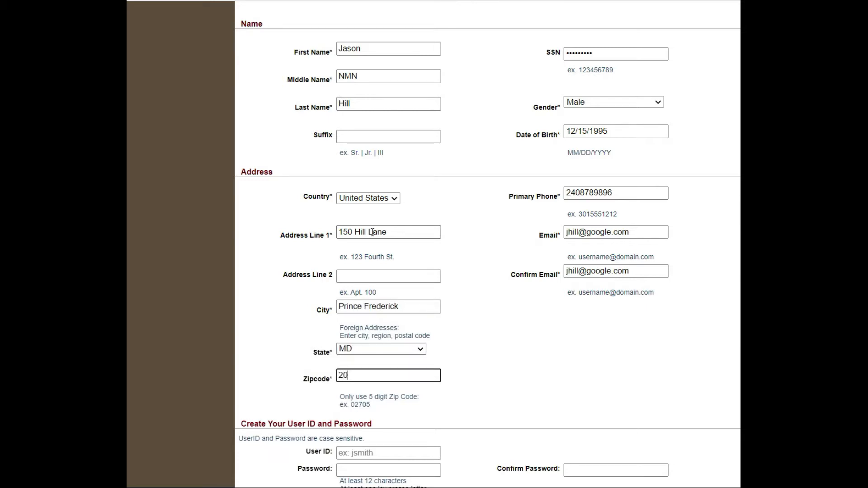
type("678")
Enter the new User ID and type the account password in both password fields.
scroll(407, 231, "down", 5)
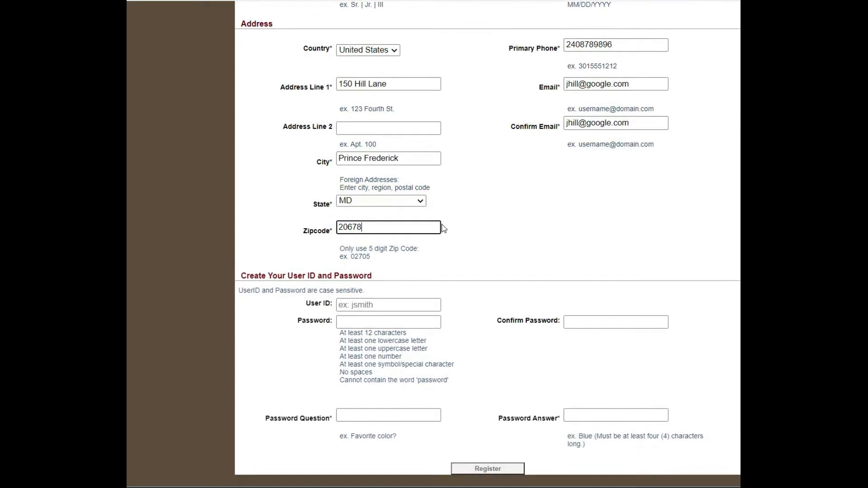
left_click(420, 277)
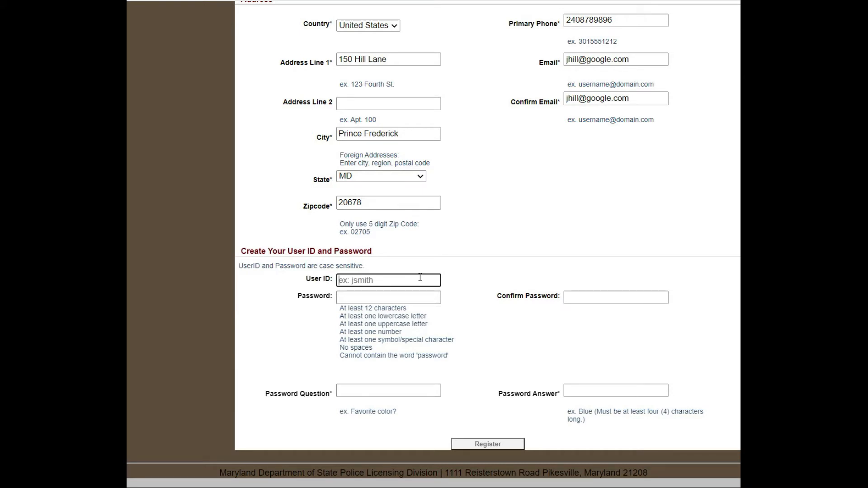
left_click(399, 298)
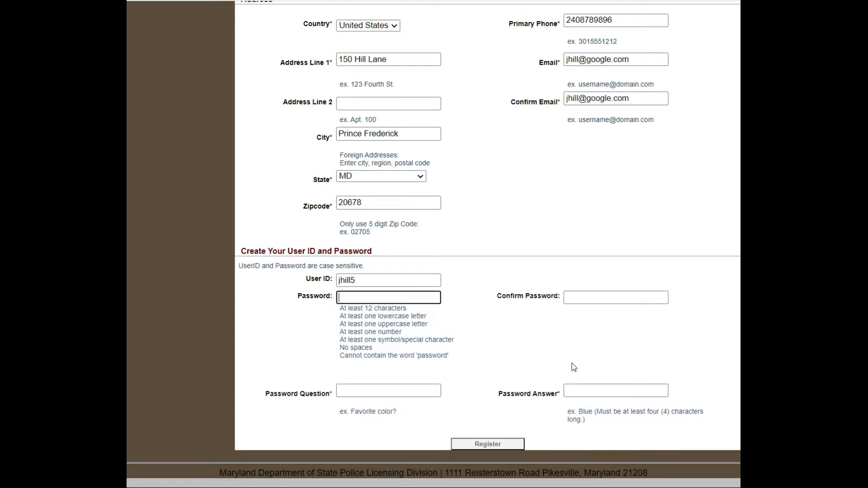
type("••••••••••••")
left_click(603, 297)
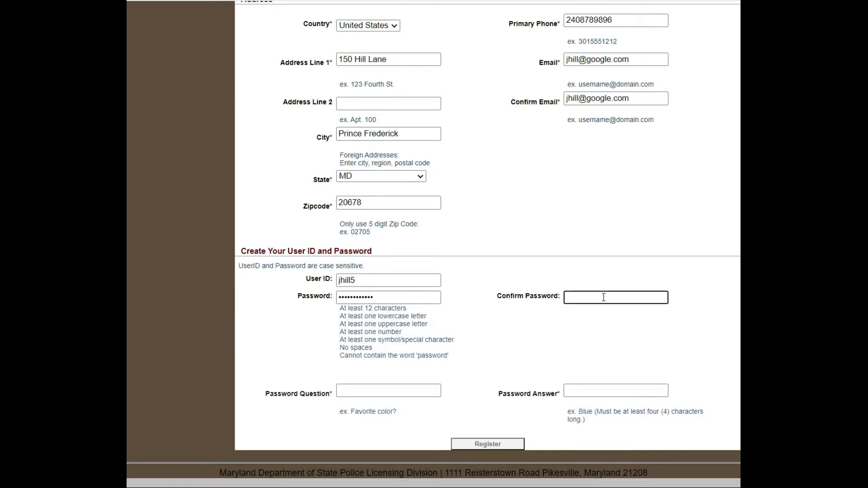
type("•••••")
type("•••••")
Set the security question to 'Favorite Color' with its answer, then submit the registration.
left_click(392, 393)
type("fAVITEL")
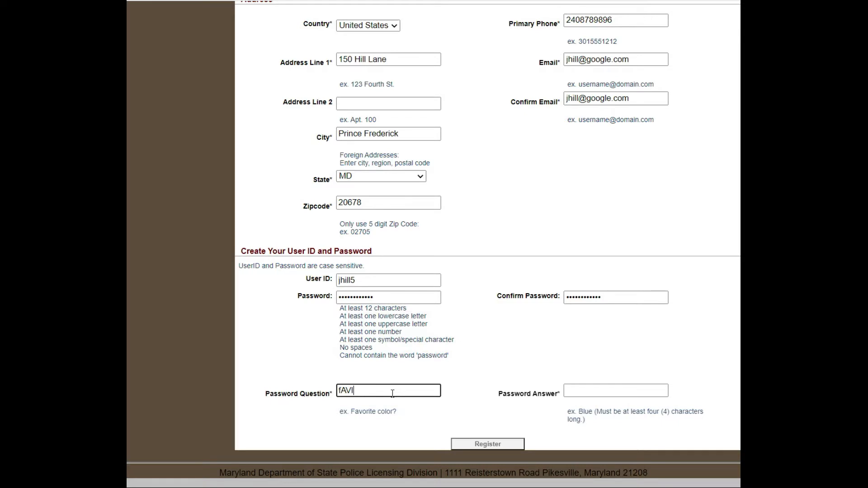
key("BackSpace")
key("BackSpace")
key("BackSpace")
key("BackSpace")
key("BackSpace")
key("BackSpace")
key("BackSpace")
type("Favorite Color")
left_click(586, 391)
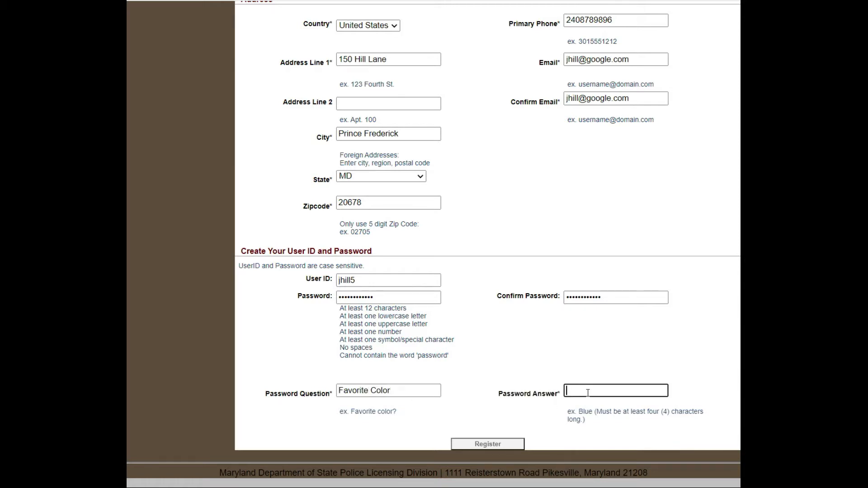
type("Bk")
key("BackSpace")
type("lue")
left_click(504, 445)
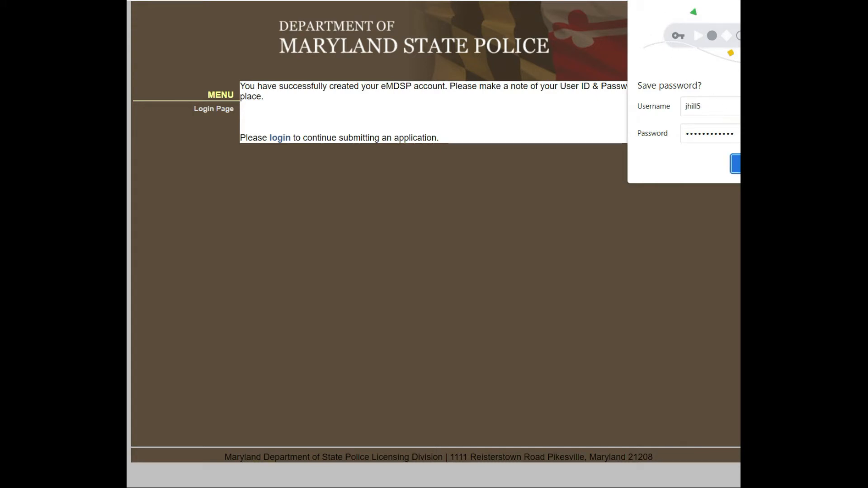
Decline saving the password and return to the eMDSP login page.
left_click(754, 164)
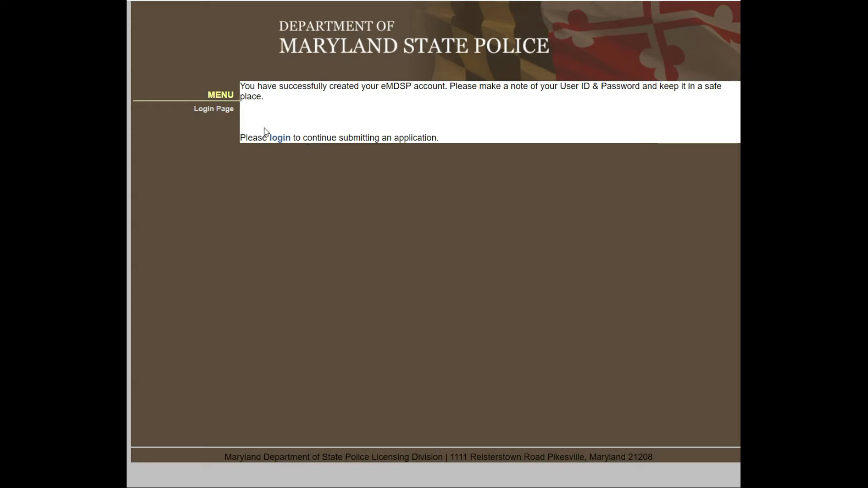
left_click(223, 113)
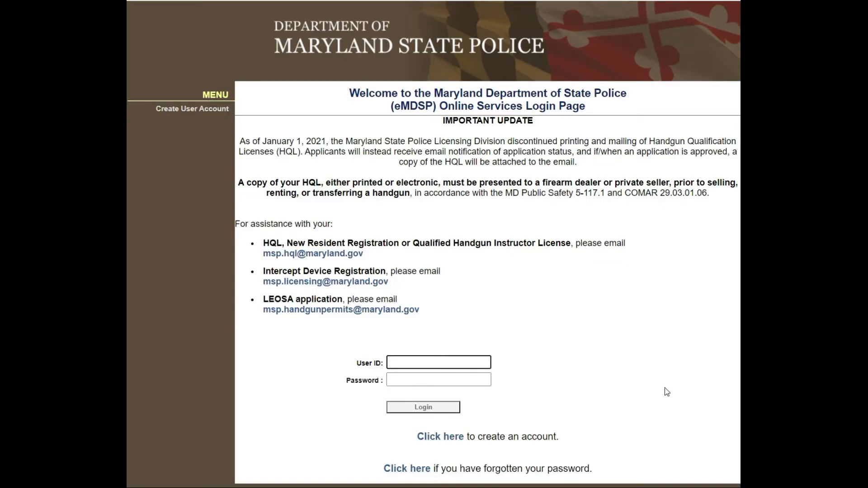
Sign in with the new User ID and password, then retype the password after the error.
key("Tab")
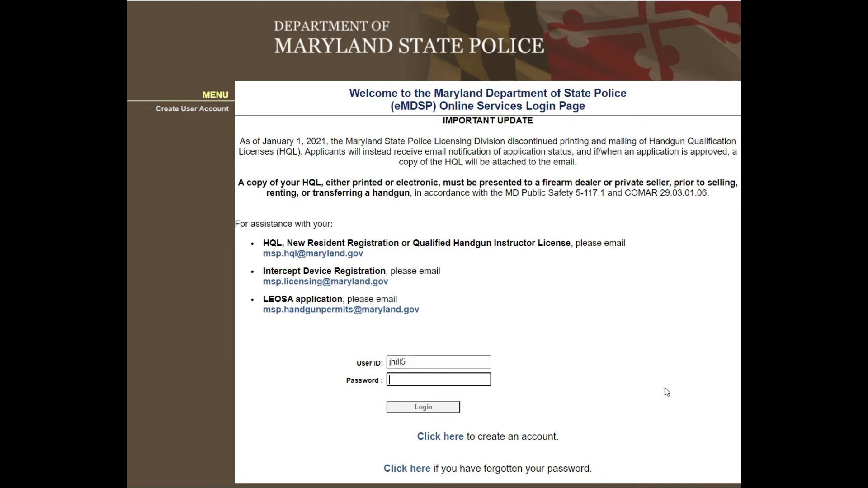
type("••••••••••••")
key("Return")
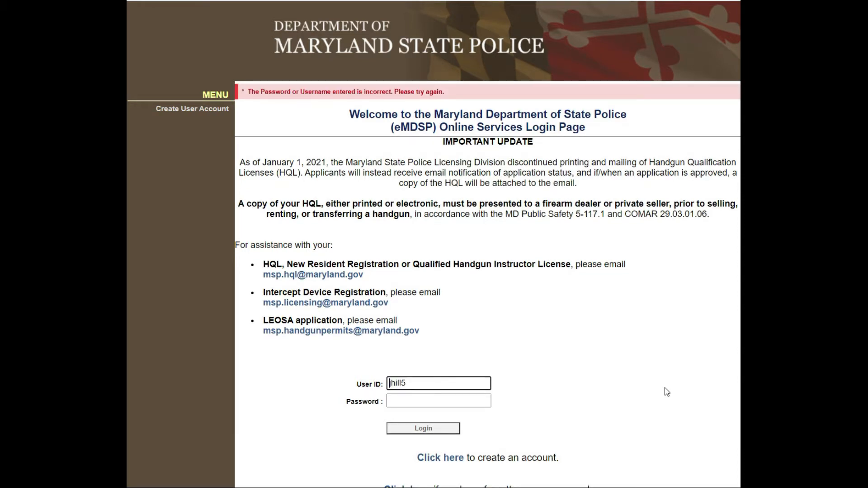
left_click(459, 404)
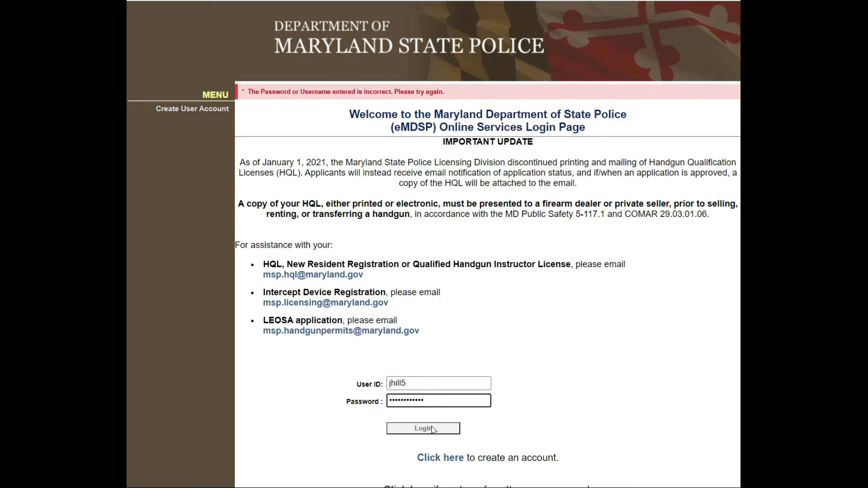
Log in with the entered User ID and password to reach the Licensing Home Page.
left_click(423, 428)
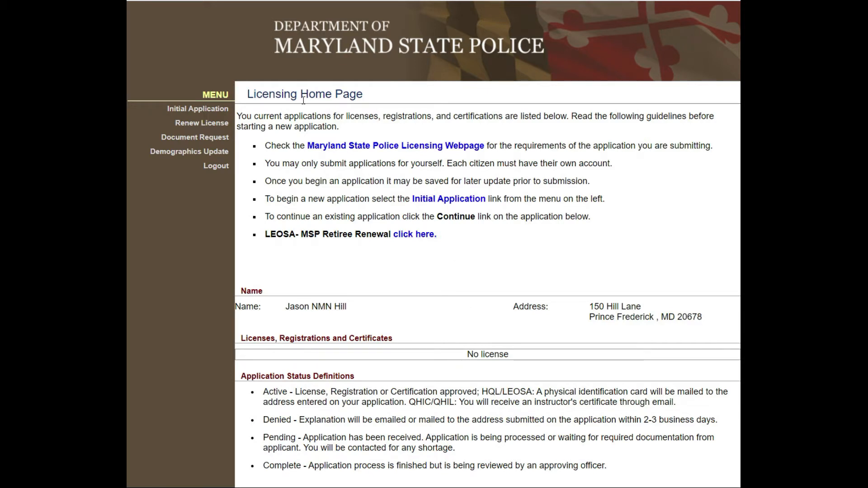
Choose Initial Application from the Licensing Home Page menu.
left_click(223, 113)
Start a new application for Firearms Services, HQL Standard, obtained by Application.
left_click(446, 136)
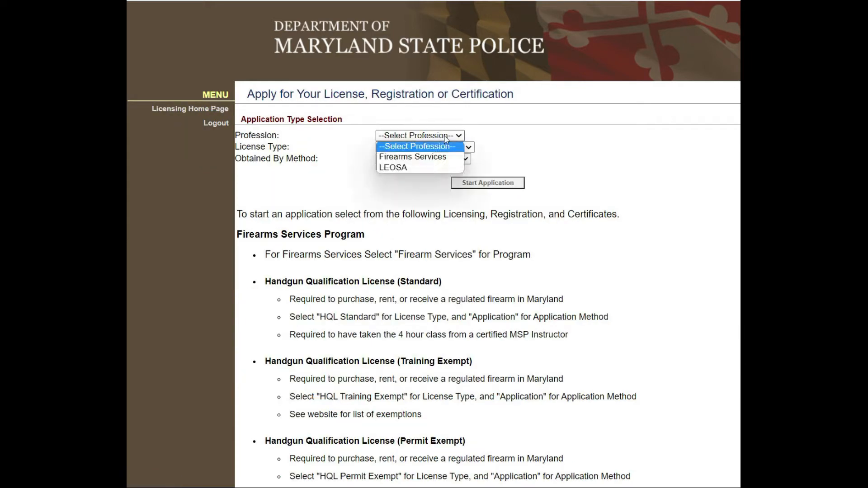
left_click(452, 154)
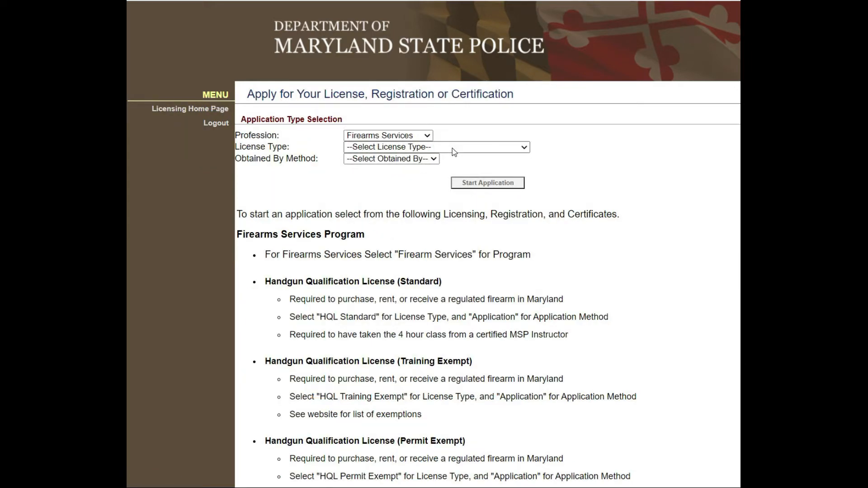
left_click(452, 148)
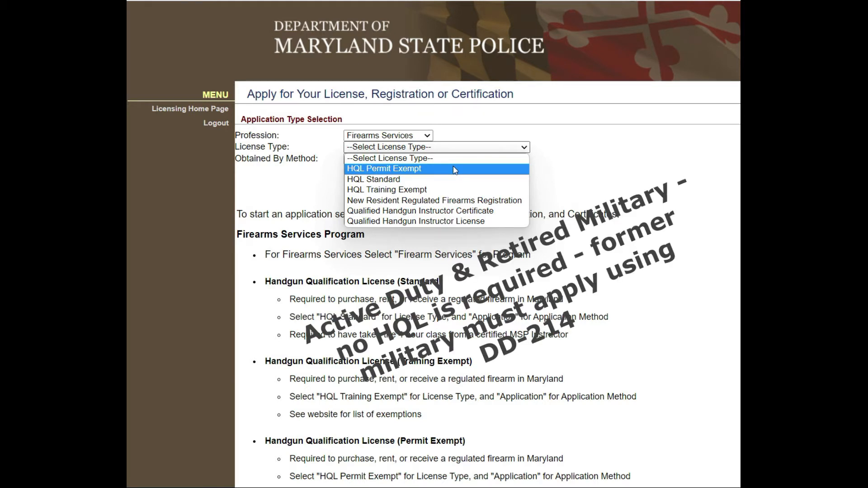
left_click(430, 180)
left_click(409, 160)
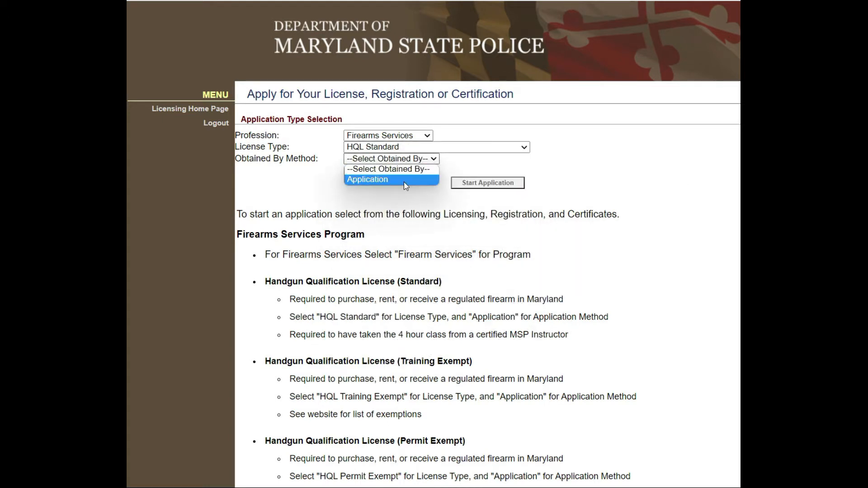
left_click(404, 182)
left_click(478, 184)
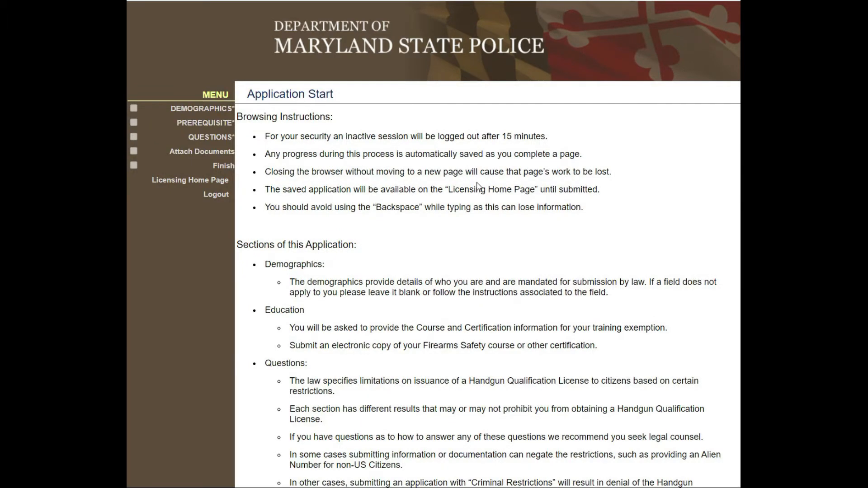
Review the Application Start instructions and fees, then follow the HERE link to Demographics.
scroll(477, 217, "down", 5)
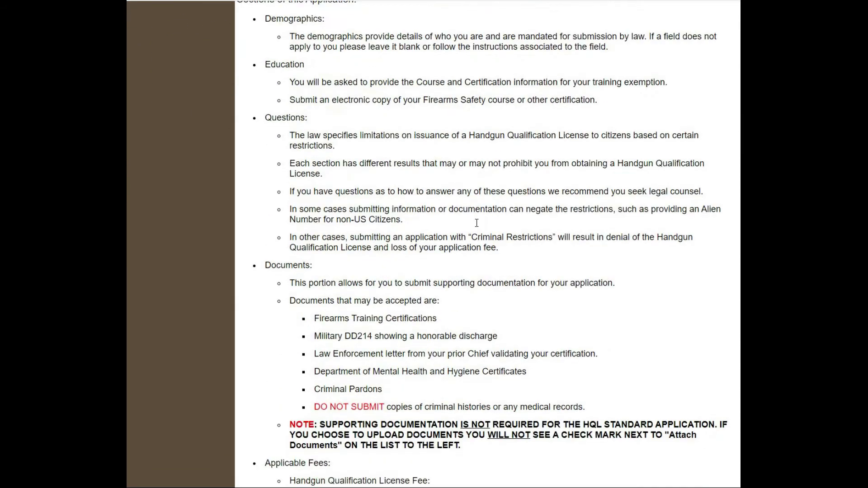
scroll(477, 222, "down", 9)
scroll(474, 225, "down", 11)
scroll(469, 242, "down", 5)
scroll(469, 242, "up", 7)
scroll(469, 242, "up", 7)
scroll(468, 252, "up", 3)
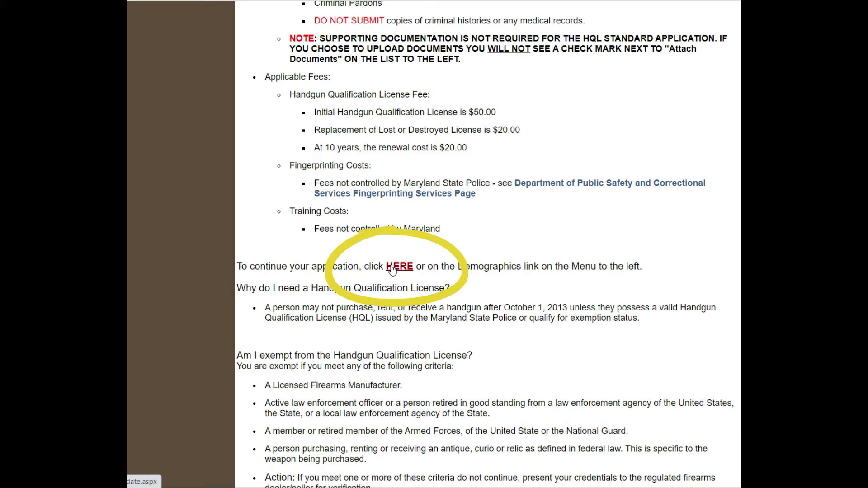
left_click(391, 269)
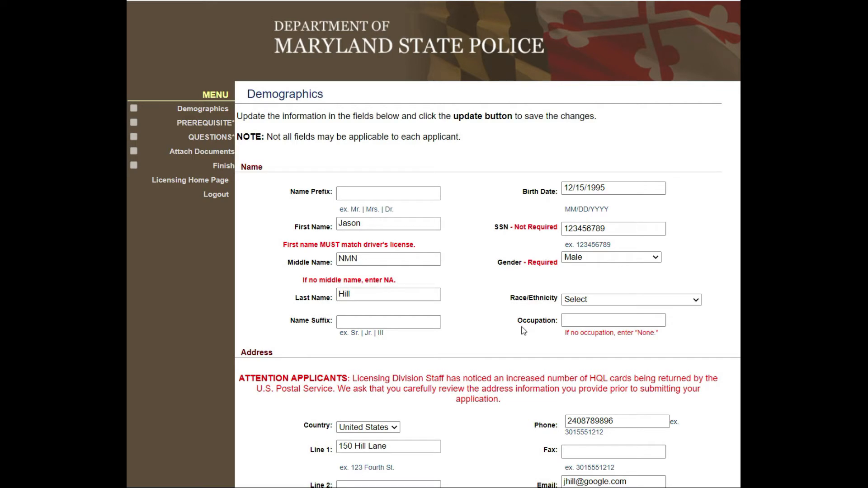
Set Race/Ethnicity to Other and Occupation to 'Plumber' in Demographics.
scroll(524, 331, "down", 1)
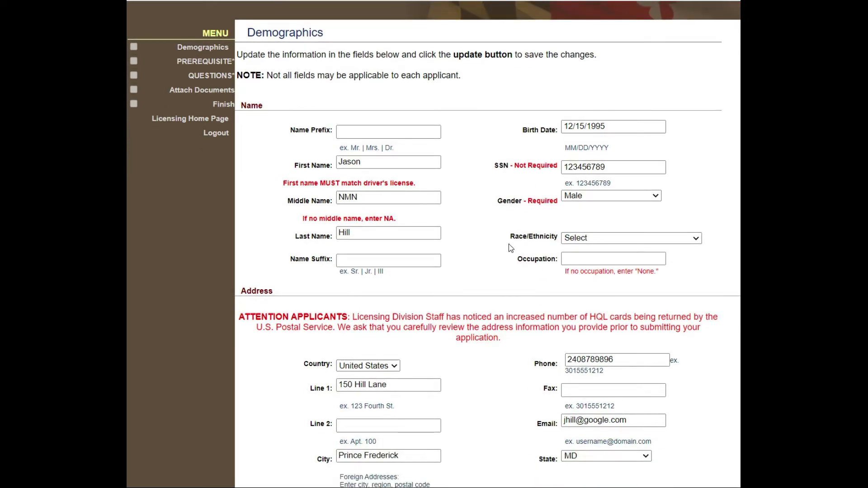
scroll(511, 248, "down", 1)
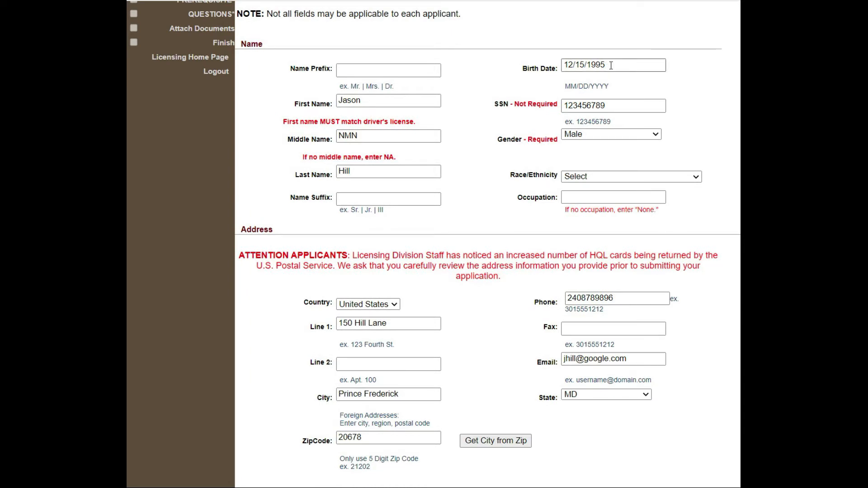
left_click(618, 176)
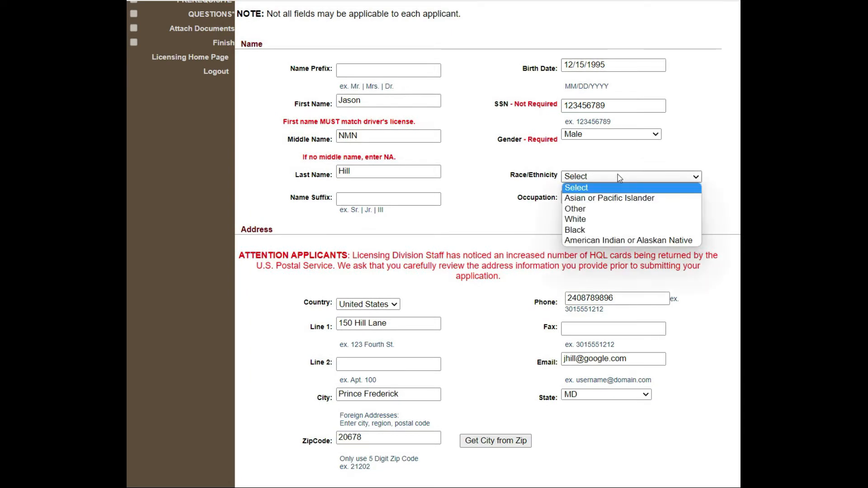
left_click(610, 209)
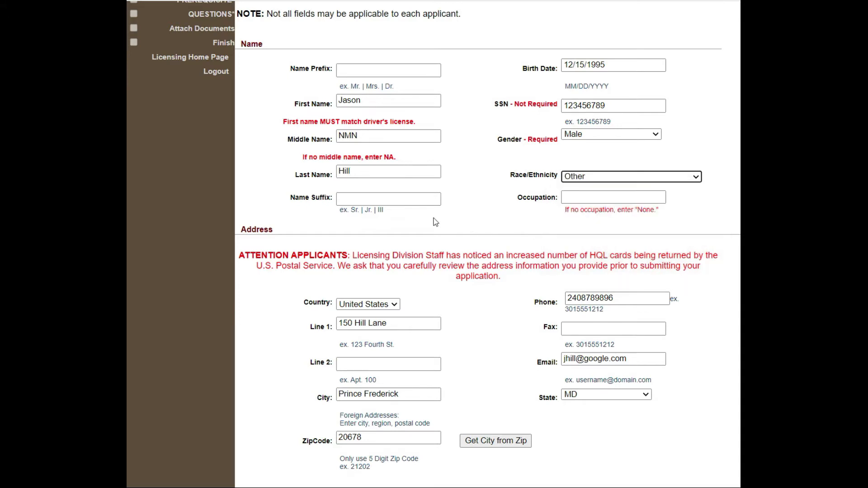
left_click(585, 198)
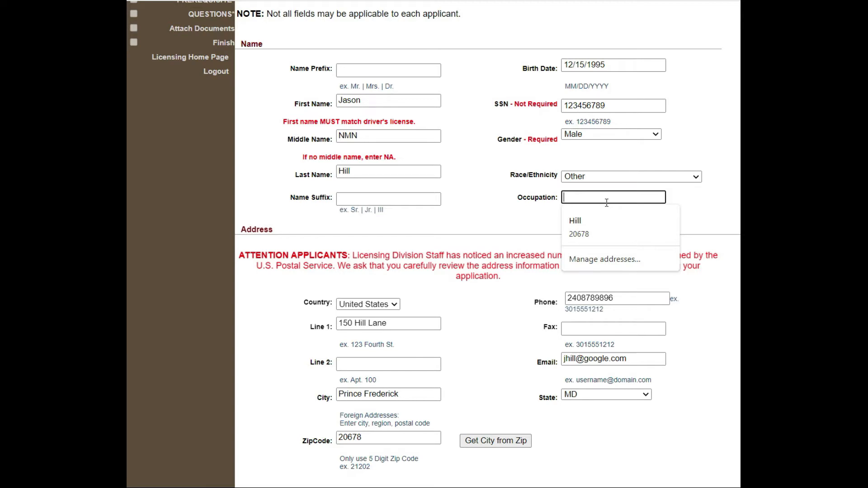
type("pLUMBER")
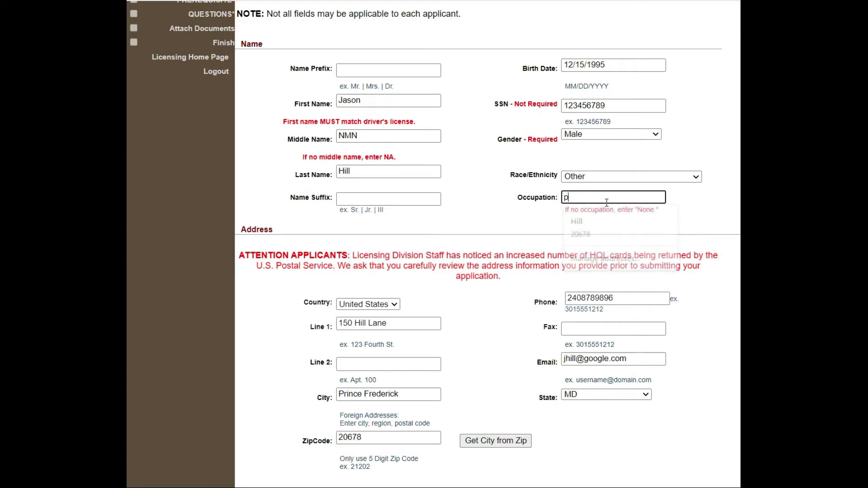
key("BackSpace")
key("BackSpace")
key("BackSpace")
key("BackSpace")
key("BackSpace")
key("BackSpace")
type("Plumber")
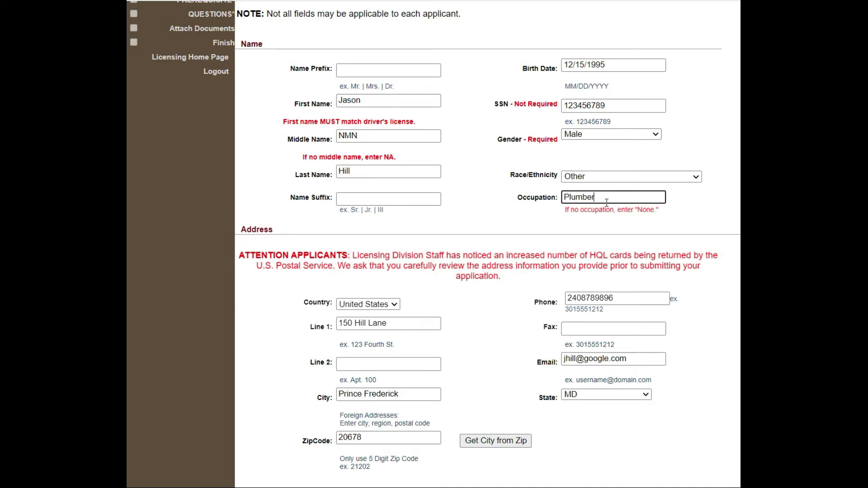
left_click(496, 251)
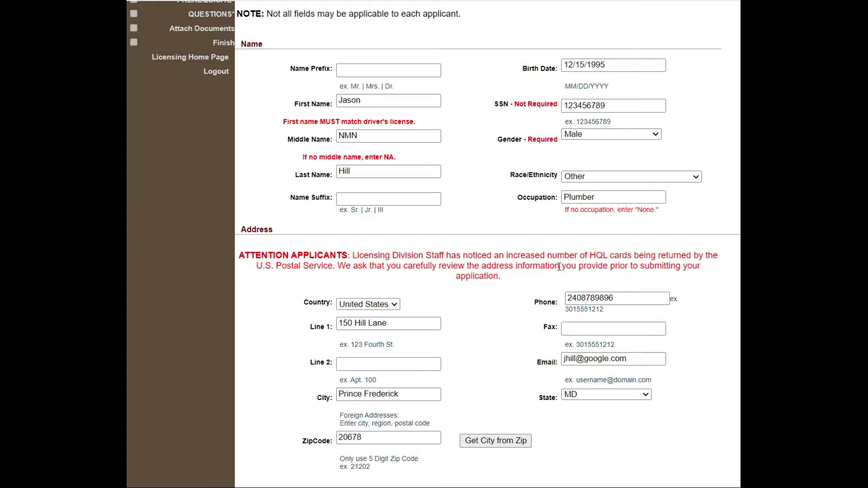
Enter the driver's license number and its expiration date 10/25/2025.
scroll(560, 267, "down", 1)
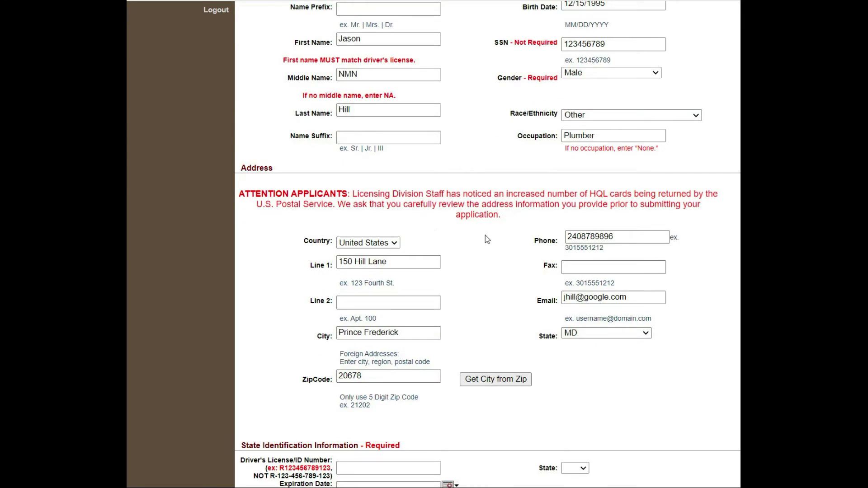
scroll(447, 290, "down", 1)
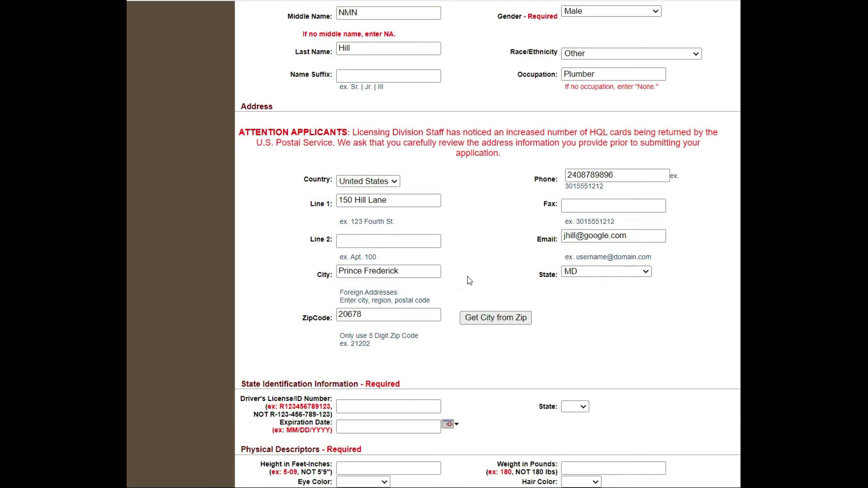
scroll(502, 229, "down", 2)
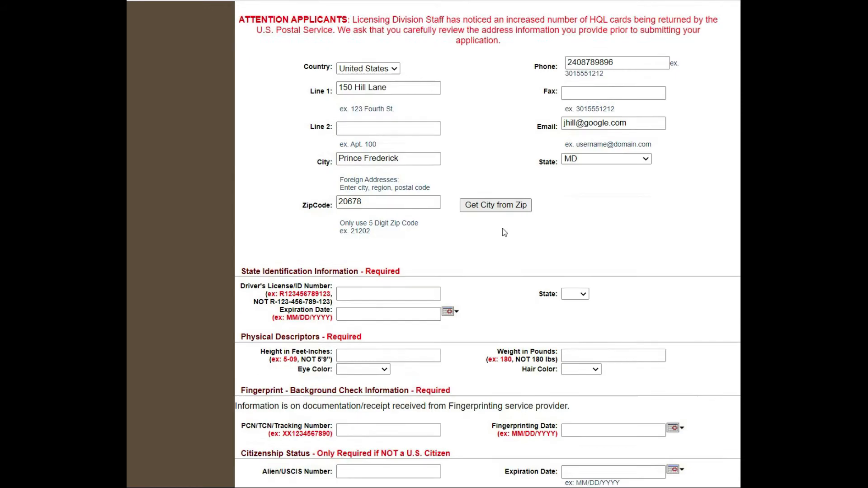
scroll(503, 229, "down", 1)
left_click(374, 221)
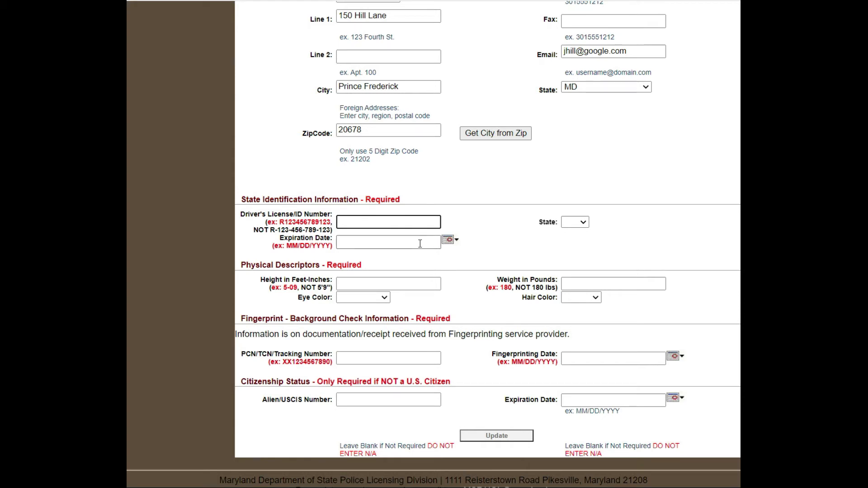
type("M123456789111")
left_click(420, 244)
type("10/25/")
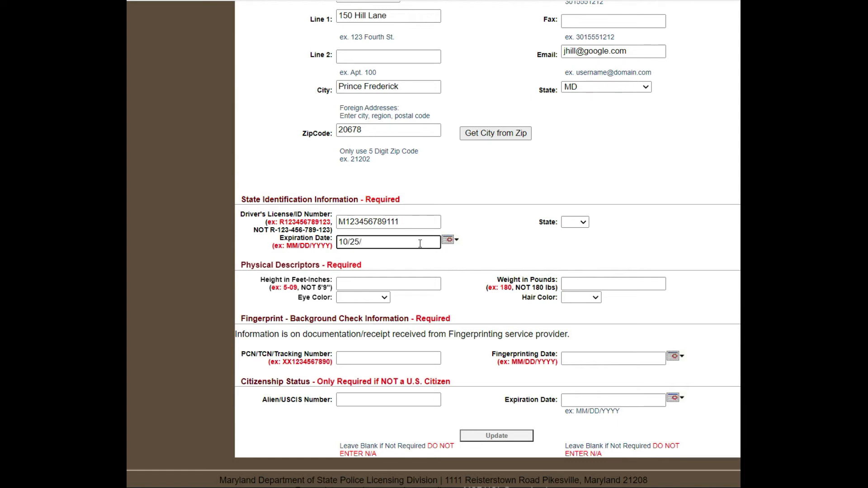
type("2025")
Select MD as the license's issuing state.
left_click(580, 225)
scroll(573, 362, "down", 5)
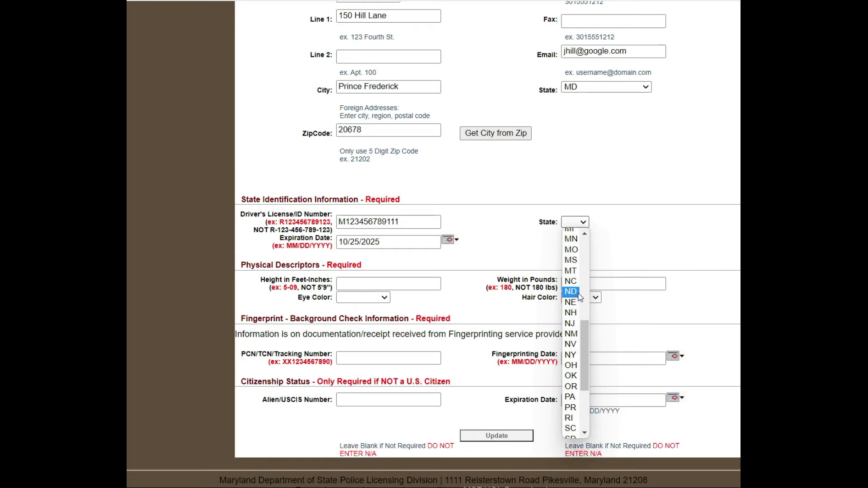
scroll(579, 267, "up", 4)
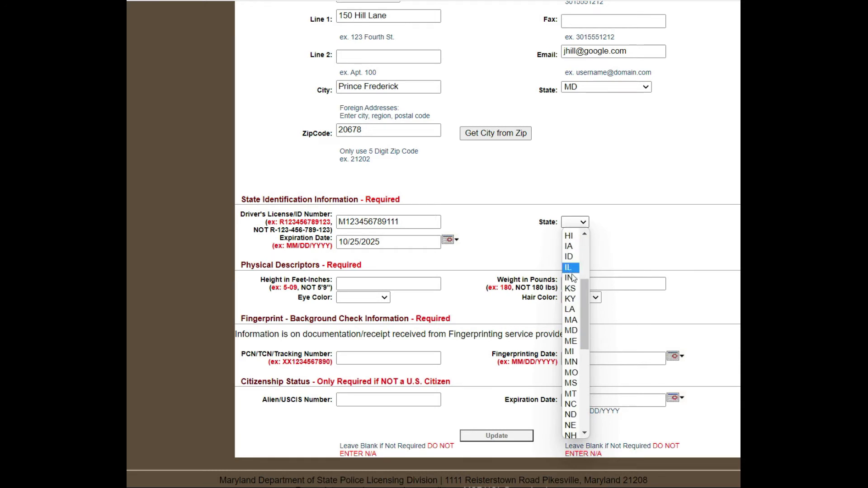
left_click(575, 329)
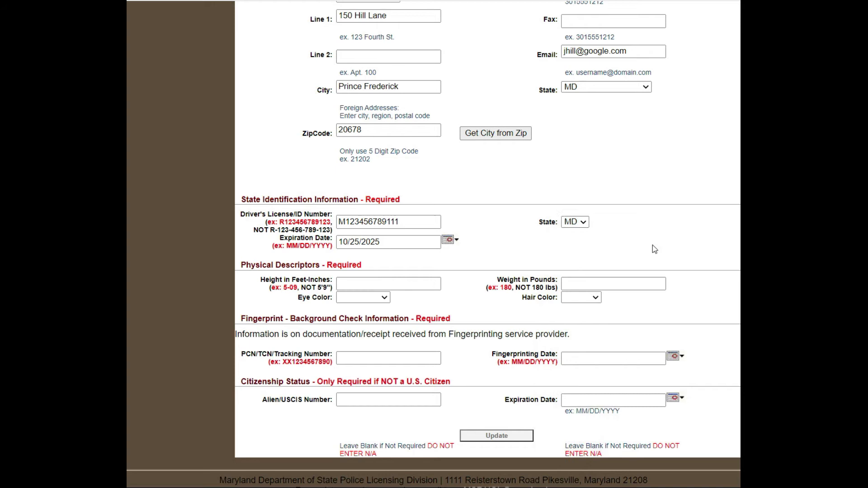
left_click(426, 283)
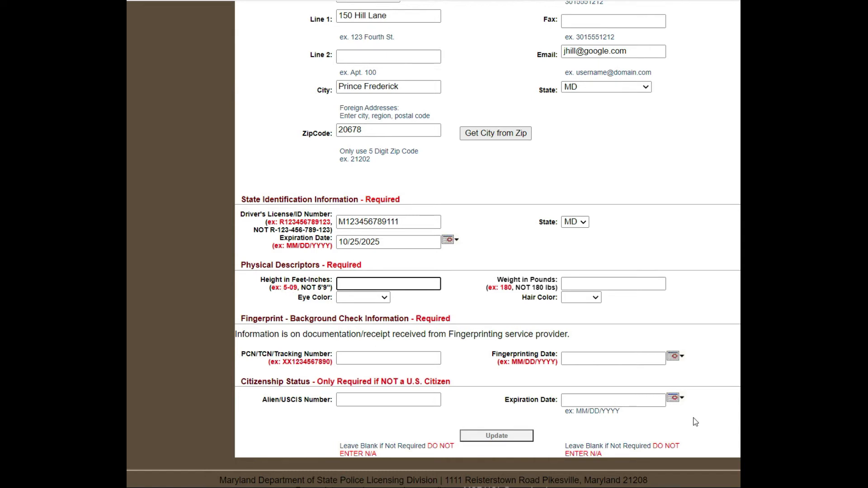
Record height 6-01, eye color Black, weight 250 and hair color Gray.
type("6-1")
key("BackSpace")
type("01")
left_click(382, 299)
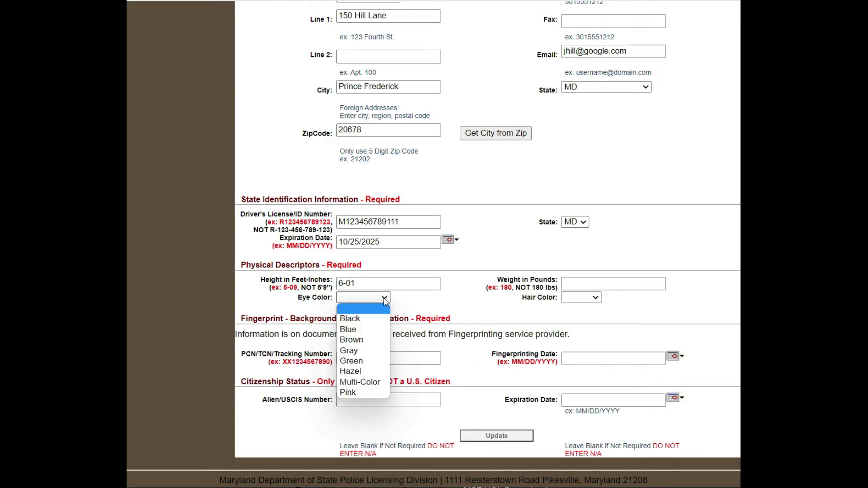
left_click(373, 322)
left_click(642, 285)
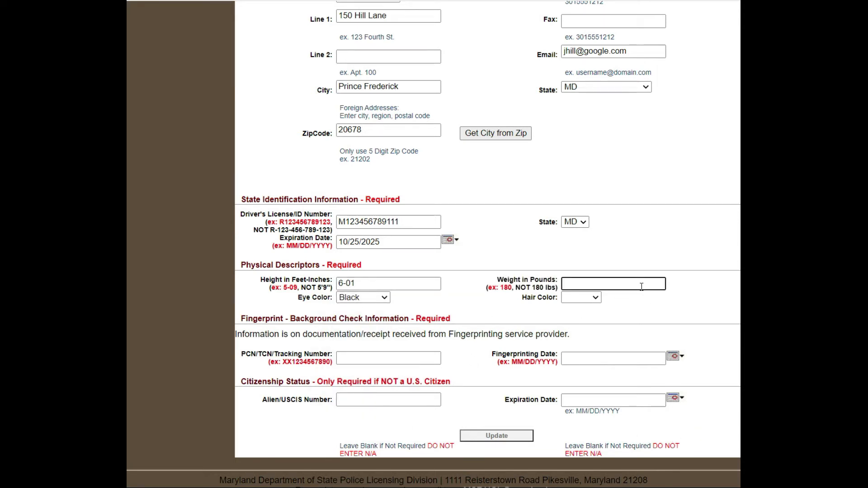
type("250")
left_click(593, 297)
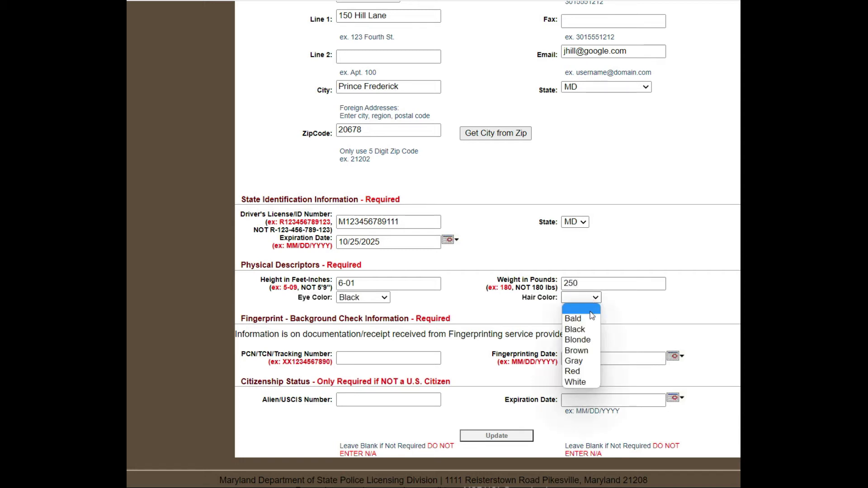
left_click(585, 361)
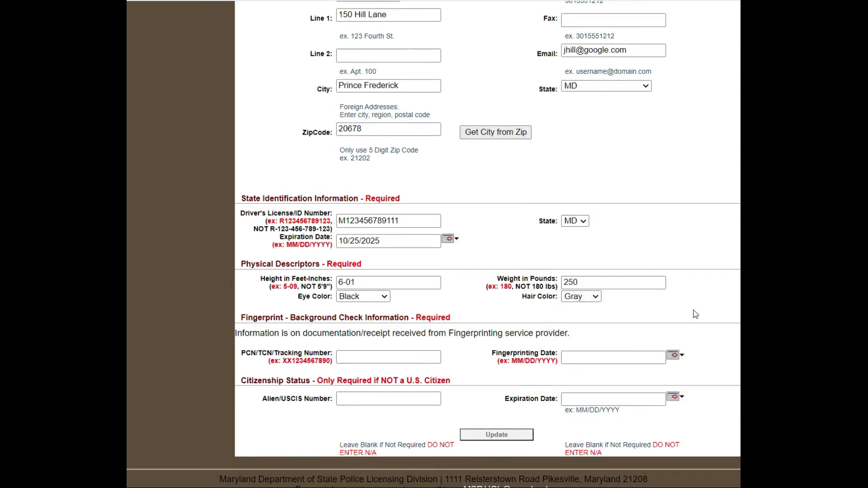
scroll(695, 315, "down", 1)
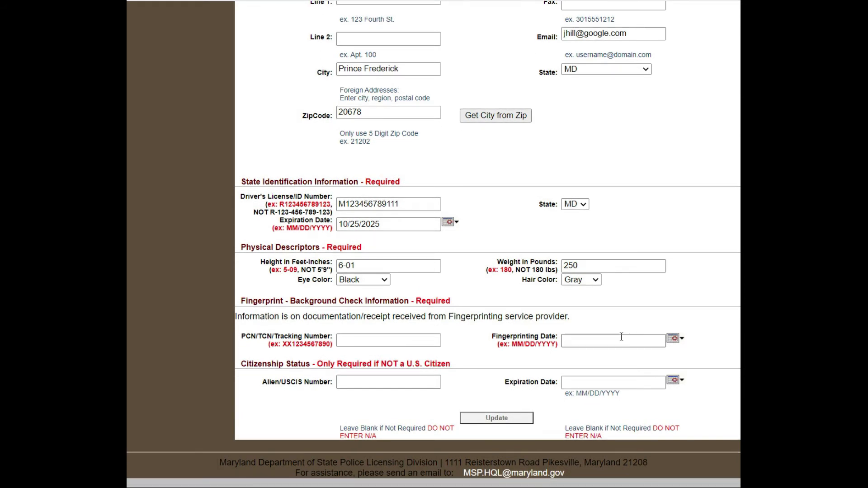
left_click(413, 339)
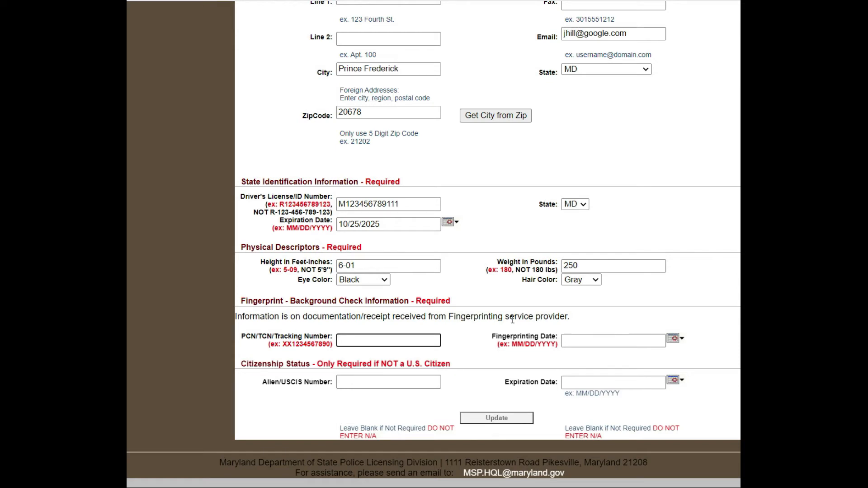
Enter the PCN/TCN number and fingerprinting date 03/01/2022, then save with Update.
type("LD1234567890")
left_click(612, 342)
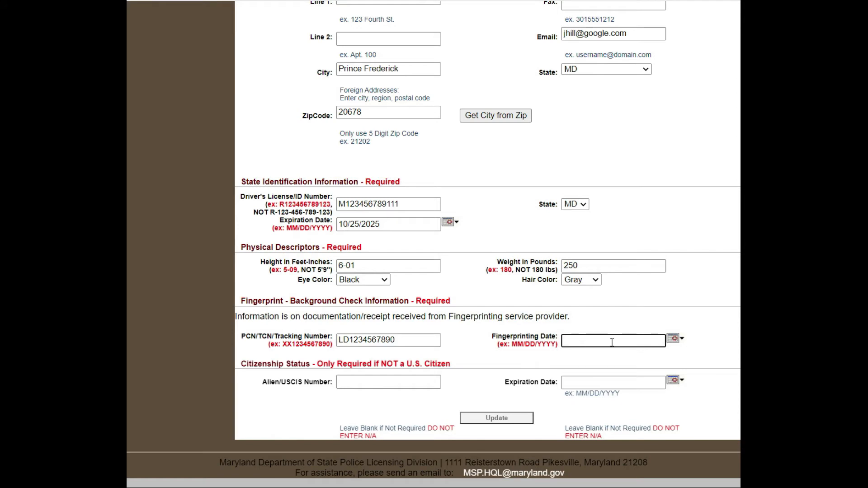
type("03/01/2022")
left_click(512, 421)
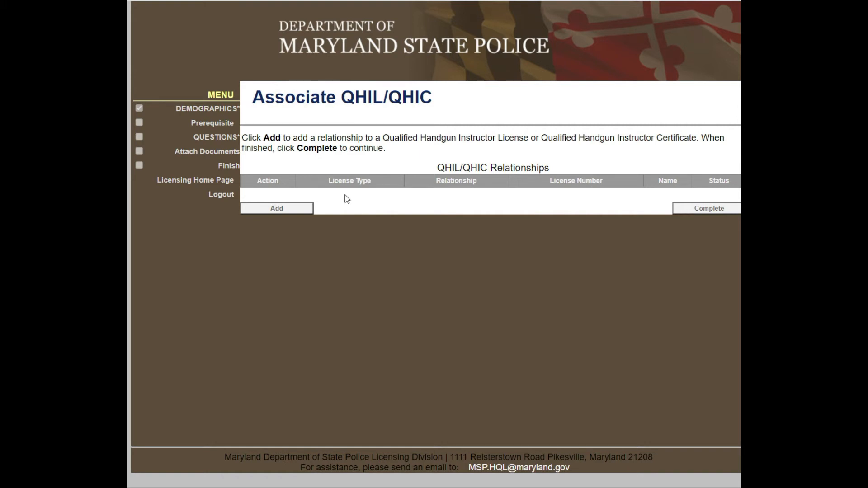
Add a new relationship on the Associate QHIL/QHIC page.
left_click(292, 208)
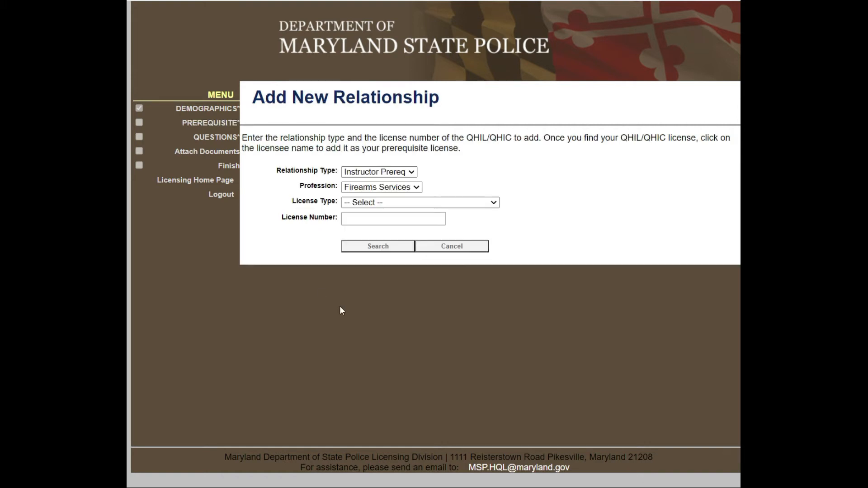
Search the instructor's QHIC number as a Qualified Handgun Instructor Certificate, attach the instructor, and complete.
left_click(357, 220)
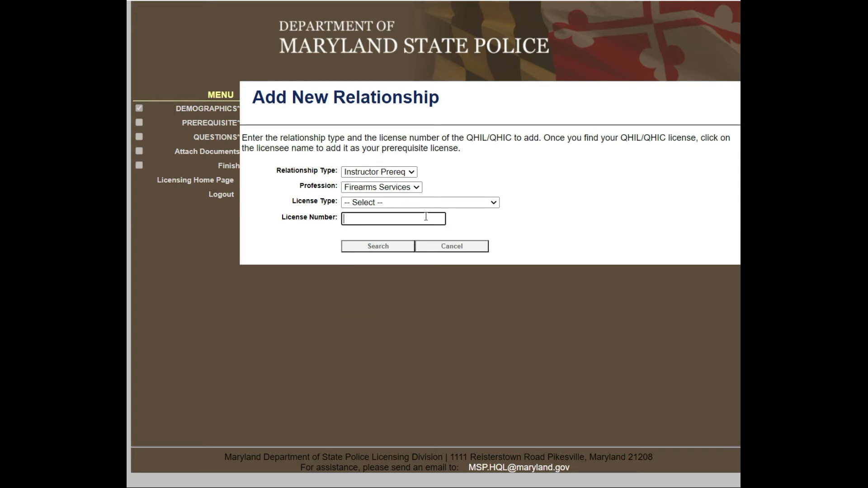
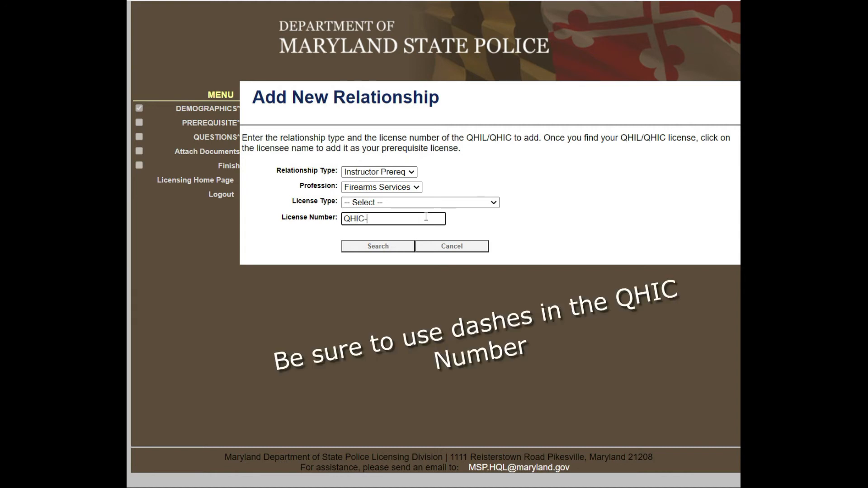
left_click(362, 250)
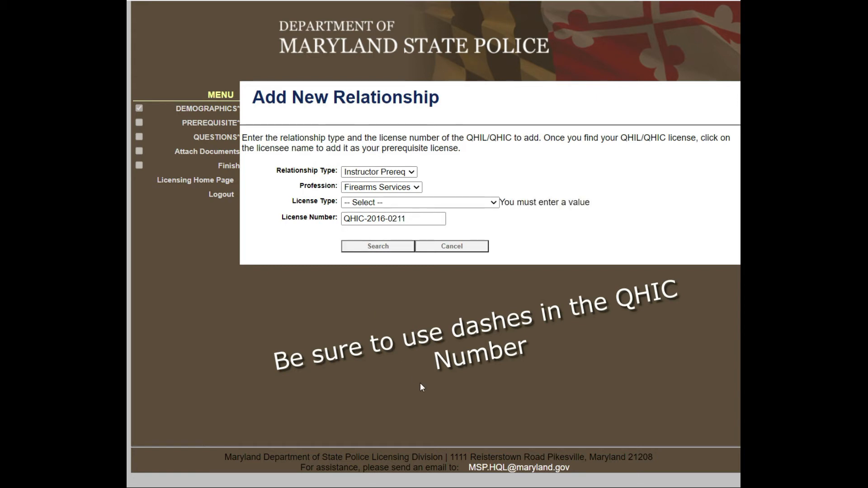
left_click(431, 208)
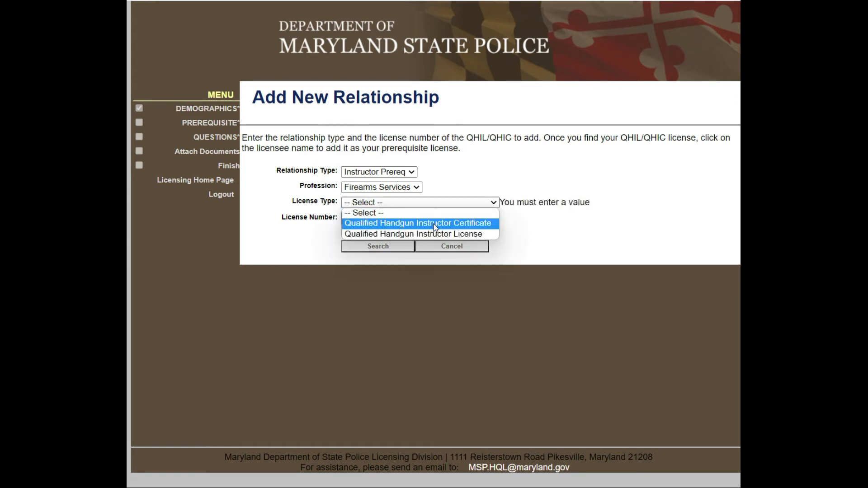
left_click(435, 224)
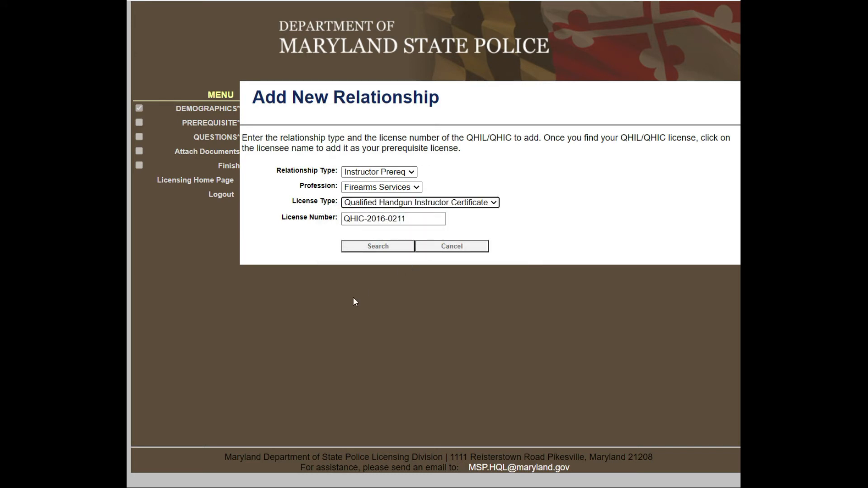
left_click(366, 250)
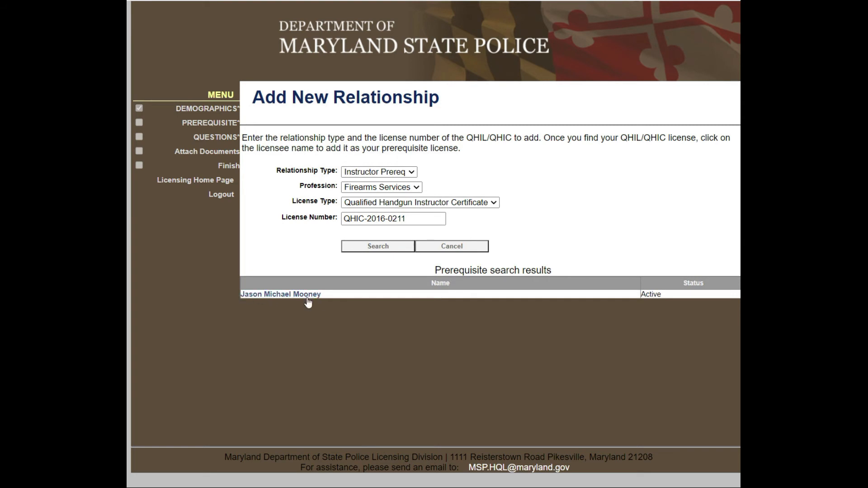
left_click(272, 299)
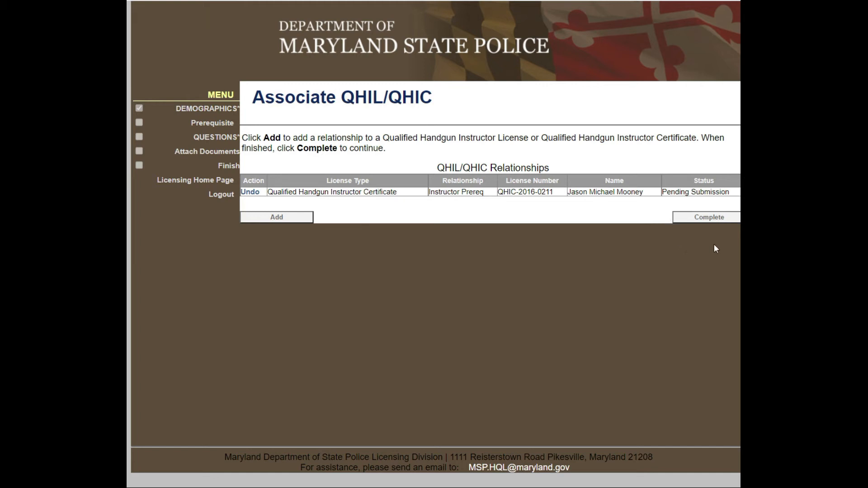
left_click(704, 216)
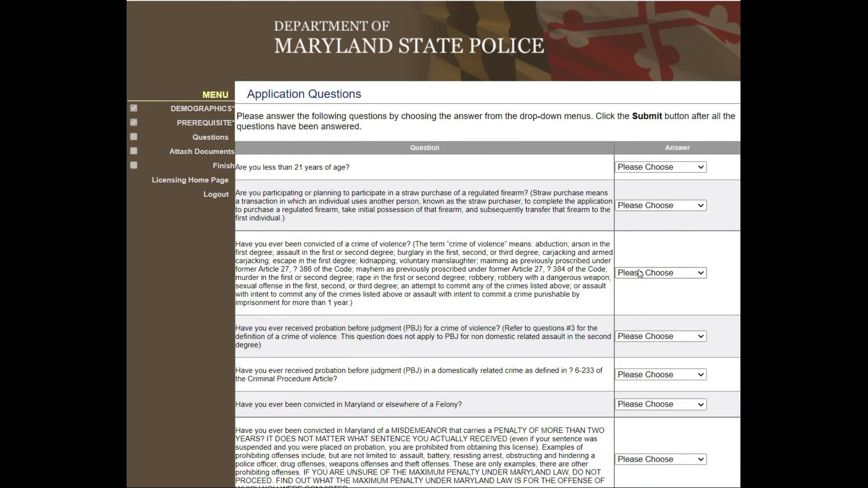
Answer No to the under-21 question and choose an answer for the straw purchase question.
left_click(684, 168)
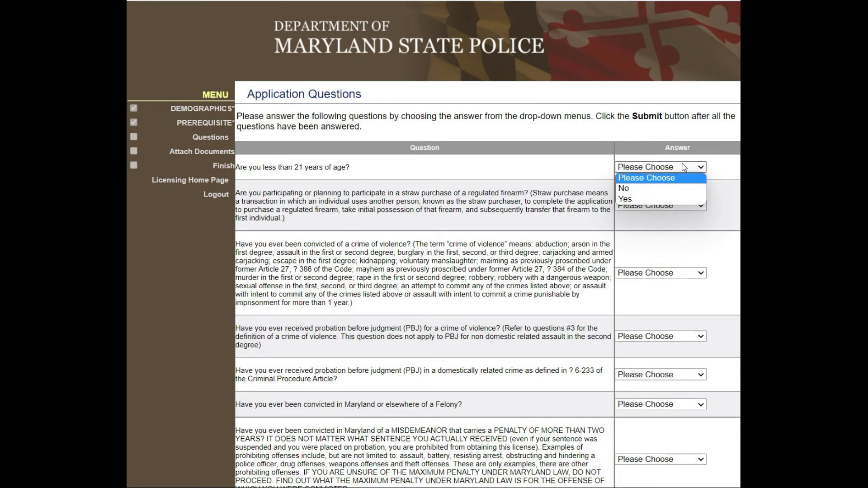
left_click(675, 189)
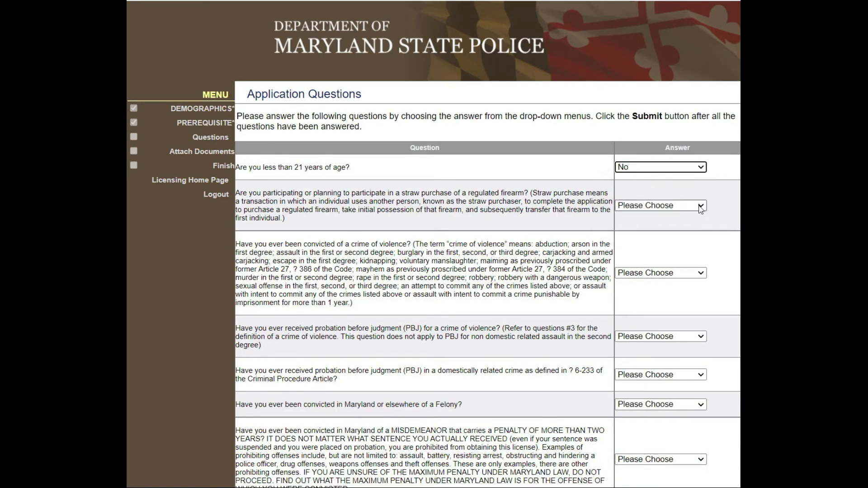
left_click(699, 206)
left_click(685, 239)
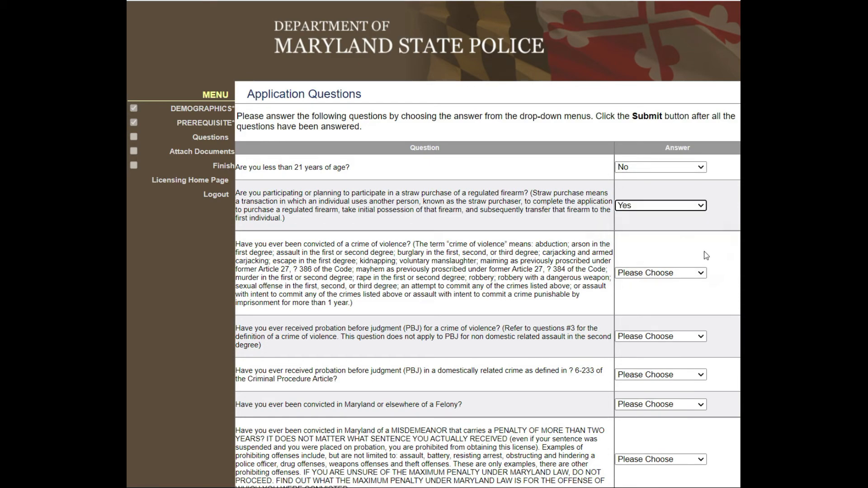
scroll(712, 262, "down", 1)
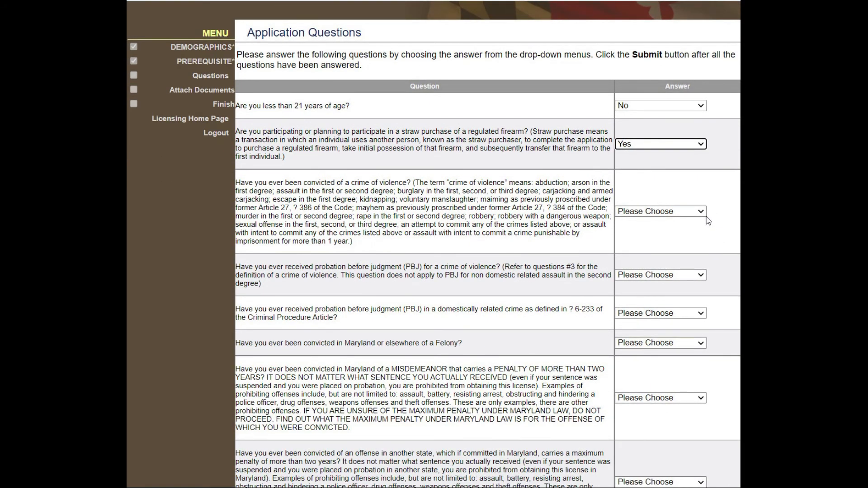
scroll(702, 199, "down", 2)
scroll(693, 122, "up", 2)
Set the crime-of-violence and straw purchase answers to No, correcting the earlier choices.
left_click(700, 211)
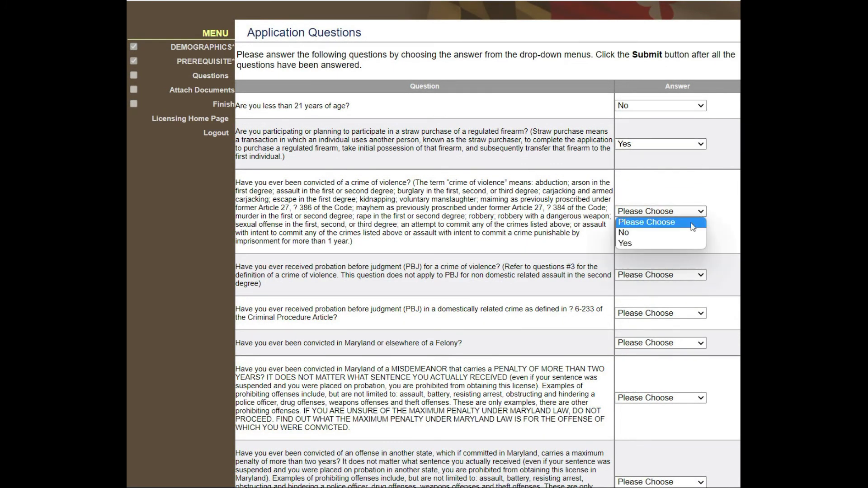
left_click(682, 243)
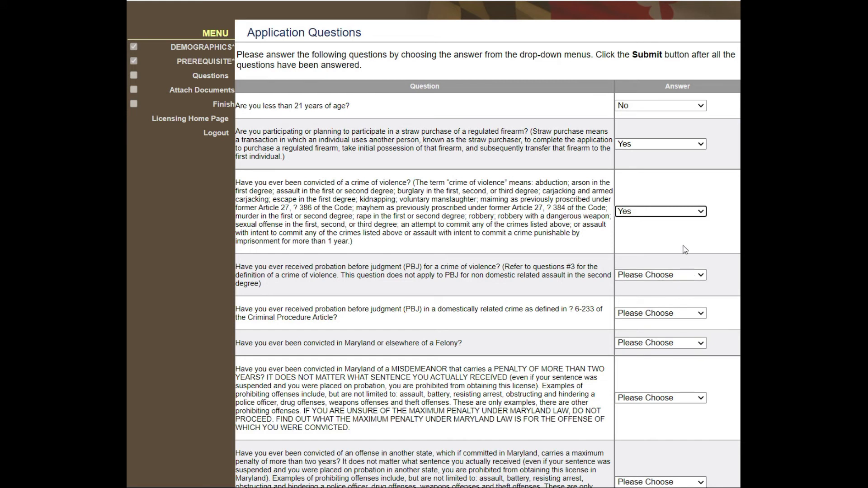
left_click(665, 211)
left_click(658, 232)
left_click(641, 145)
left_click(638, 168)
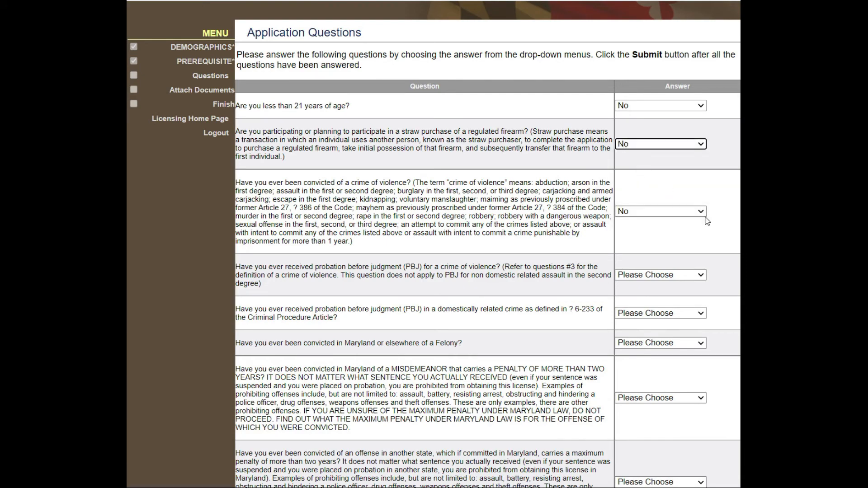
Answer No to the PBJ, domestic PBJ, felony and misdemeanor questions.
scroll(705, 219, "down", 4)
left_click(661, 91)
left_click(656, 111)
left_click(656, 129)
left_click(651, 150)
left_click(649, 159)
left_click(646, 179)
left_click(650, 214)
left_click(651, 235)
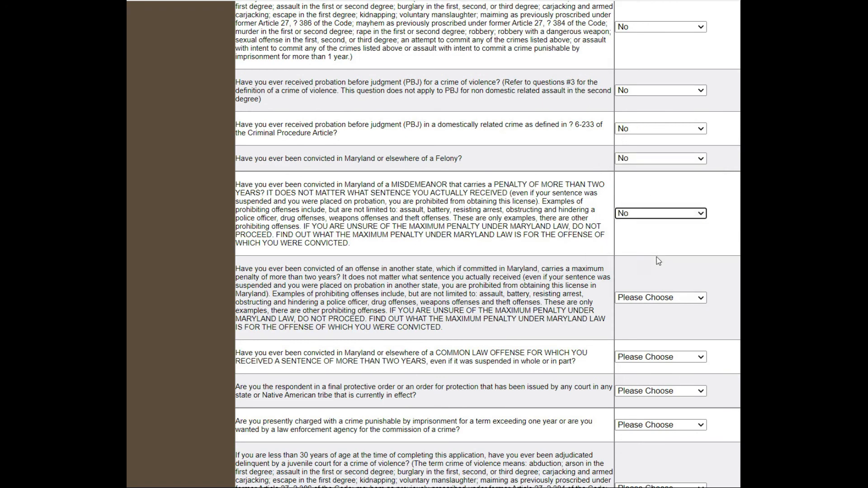
Answer No to the out-of-state offense question and the two questions after it.
scroll(657, 257, "down", 3)
left_click(649, 175)
left_click(645, 196)
left_click(637, 233)
left_click(641, 255)
left_click(649, 366)
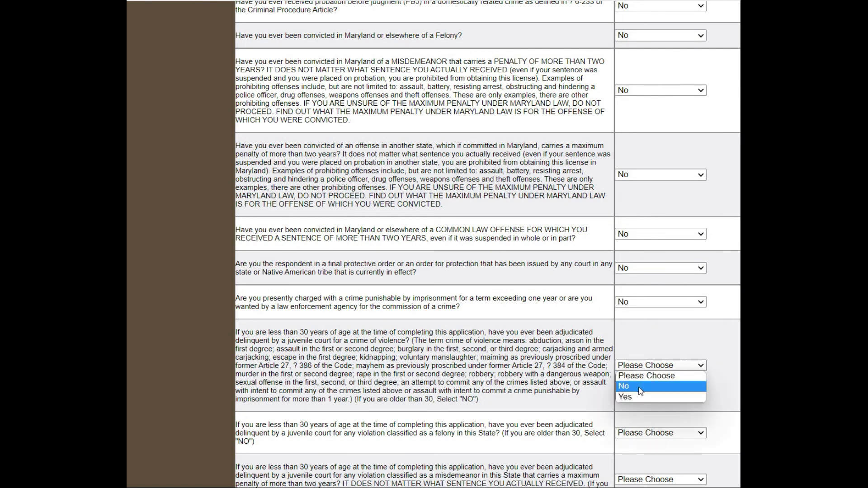
left_click(648, 387)
Answer No to both juvenile questions, the mental facility and not criminally responsible questions.
scroll(649, 387, "down", 4)
left_click(648, 248)
left_click(649, 270)
left_click(648, 316)
left_click(649, 364)
left_click(649, 380)
left_click(647, 402)
left_click(647, 422)
left_click(647, 444)
Answer No to the guardian, Armed Forces, addict and drunkard questions, and answer medical cannabis.
scroll(536, 391, "down", 5)
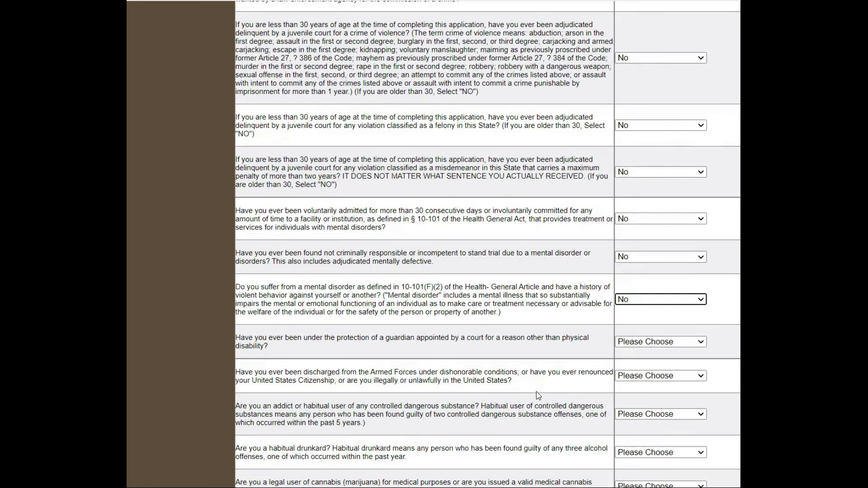
left_click(636, 157)
left_click(640, 179)
left_click(645, 192)
left_click(643, 213)
left_click(644, 250)
left_click(646, 268)
left_click(647, 289)
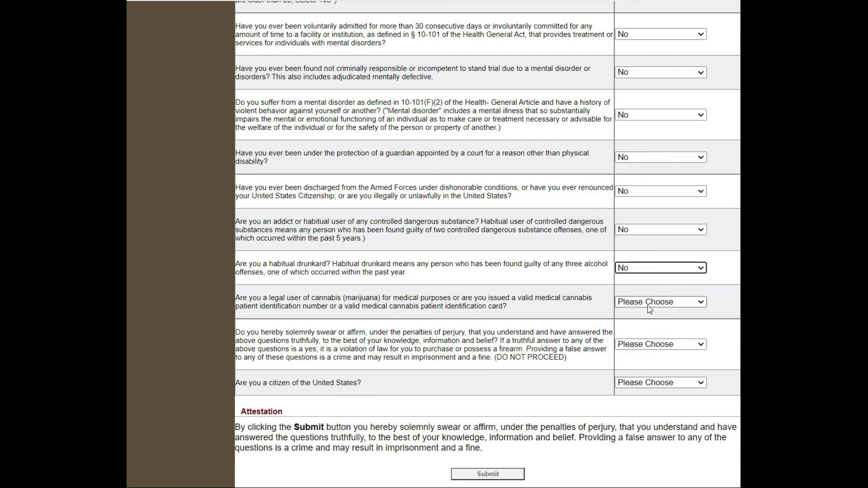
left_click(650, 304)
left_click(651, 333)
left_click(655, 345)
Answer Yes to U.S. citizenship and the truthfulness oath, change medical cannabis to No, and submit.
left_click(658, 366)
left_click(653, 383)
left_click(625, 376)
left_click(651, 302)
left_click(636, 322)
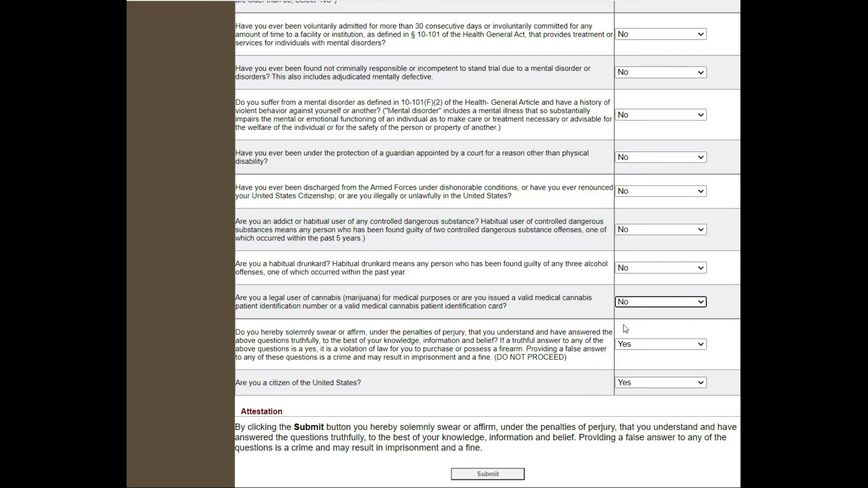
scroll(554, 343, "down", 2)
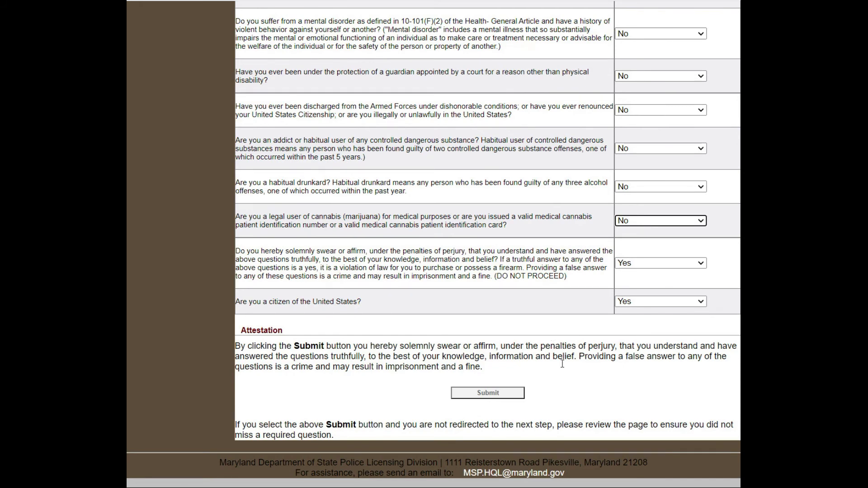
left_click(497, 395)
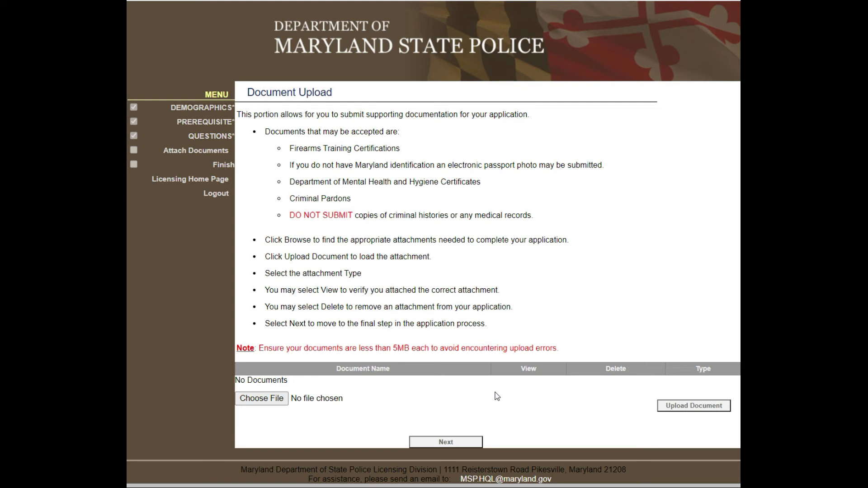
Move past document upload, scroll through the Application Summary, and go to pay the $50.00 fee at Checkout.
left_click(445, 443)
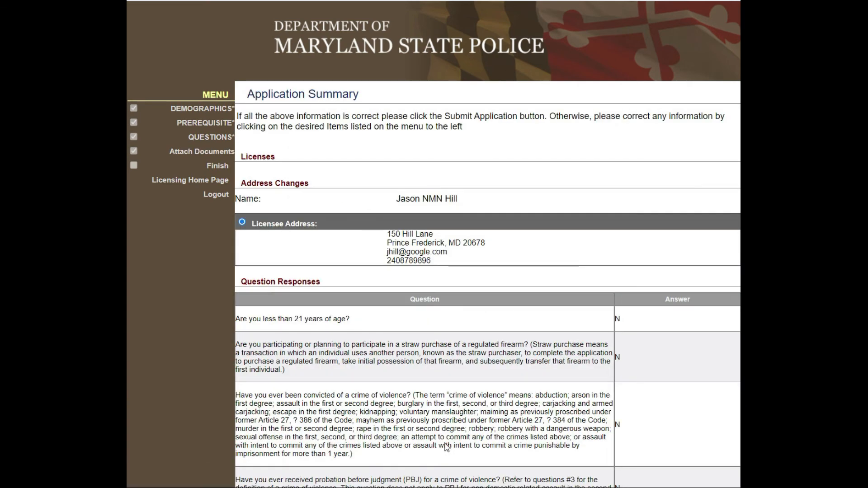
scroll(476, 330, "down", 3)
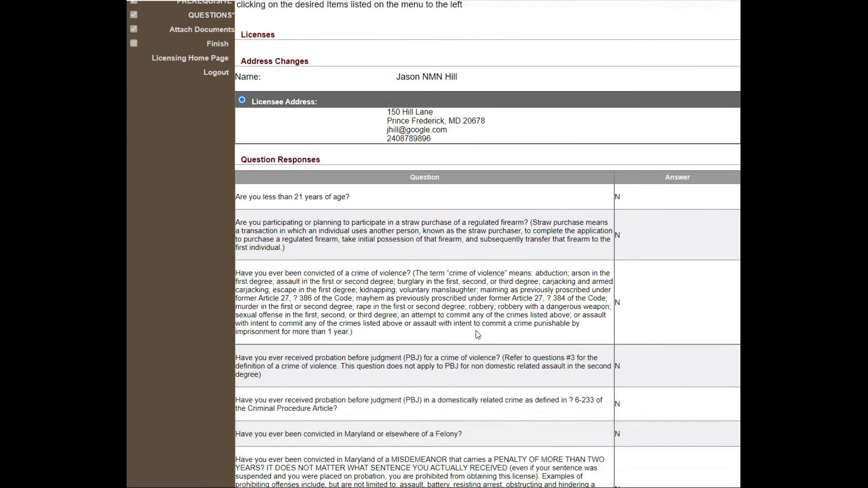
scroll(476, 331, "down", 4)
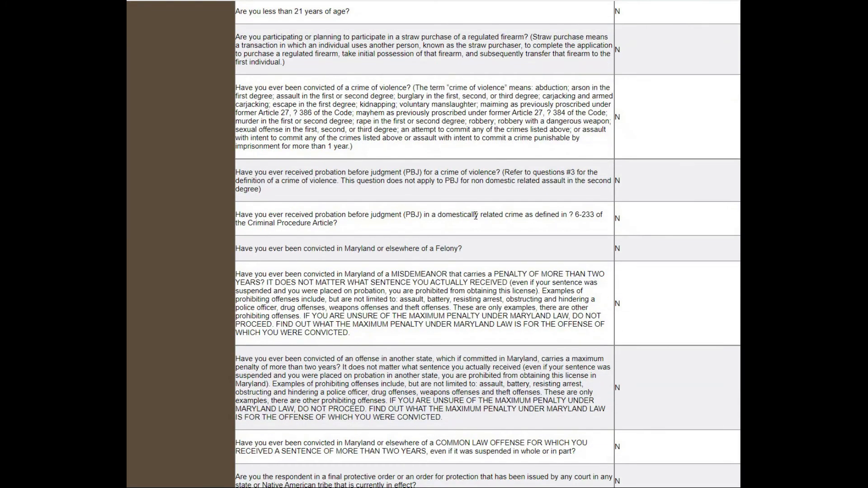
scroll(475, 215, "down", 15)
scroll(641, 293, "down", 6)
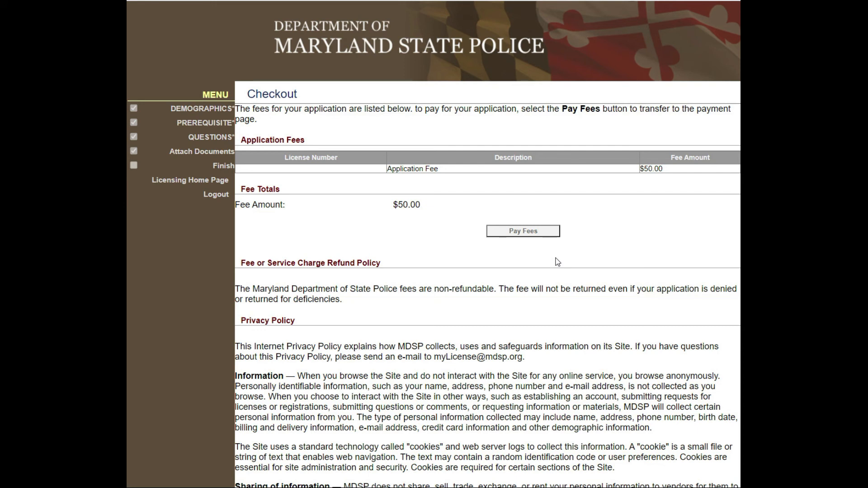
left_click(530, 234)
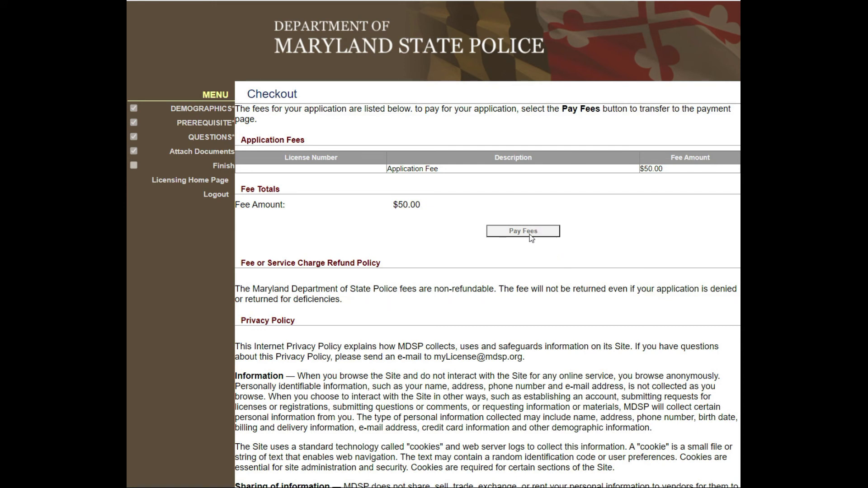